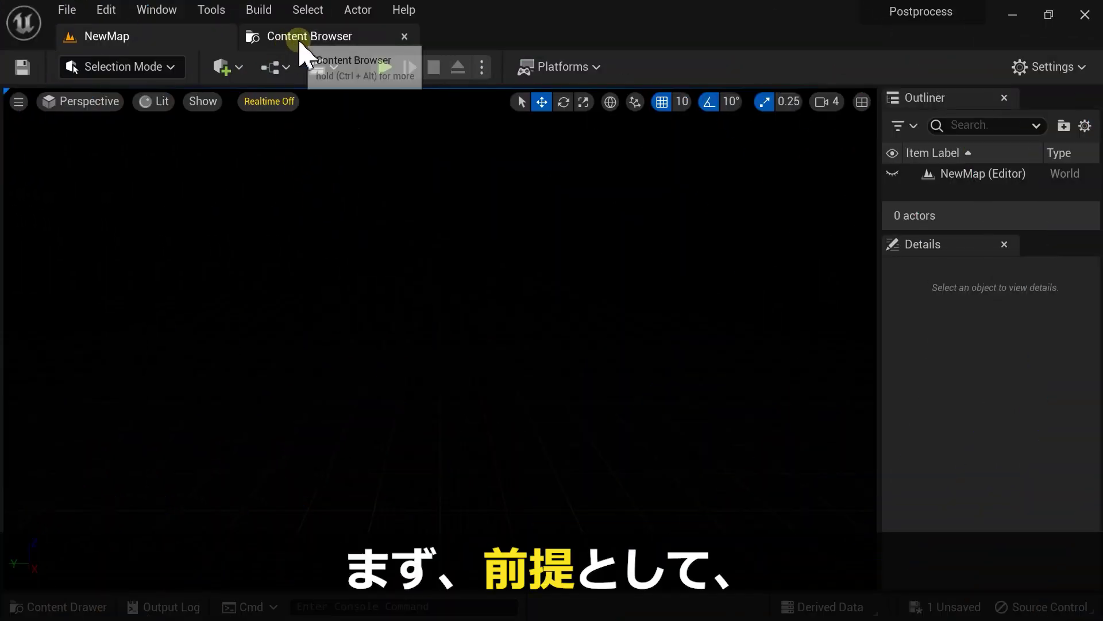
Open the 16×32 T_Player_Sample_00 texture from the Content Browser in the texture editor.
left_click(302, 39)
mouse_move(315, 195)
mouse_move(313, 148)
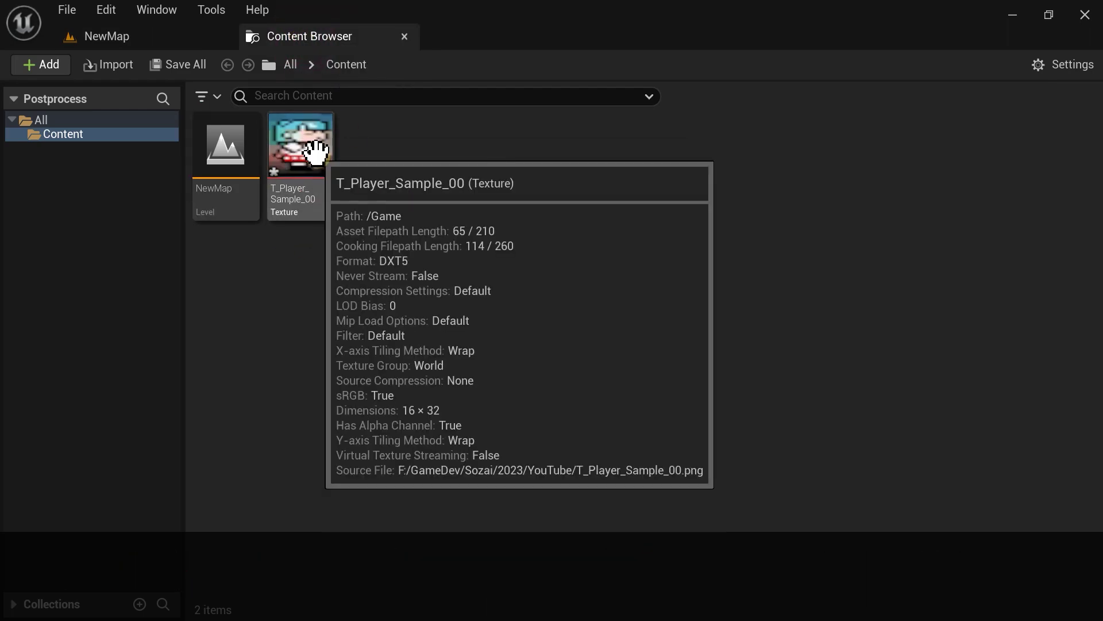
double_click(316, 151)
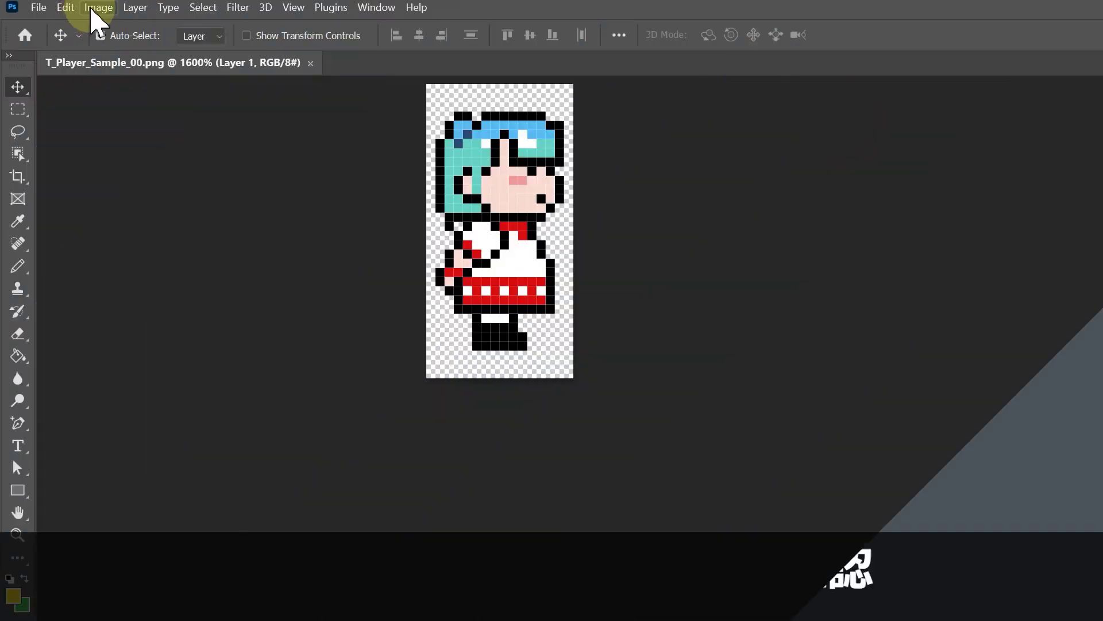
Show Photoshop's Image > Mode colour mode options to check the sprite's bit depth.
left_click(94, 8)
mouse_move(96, 26)
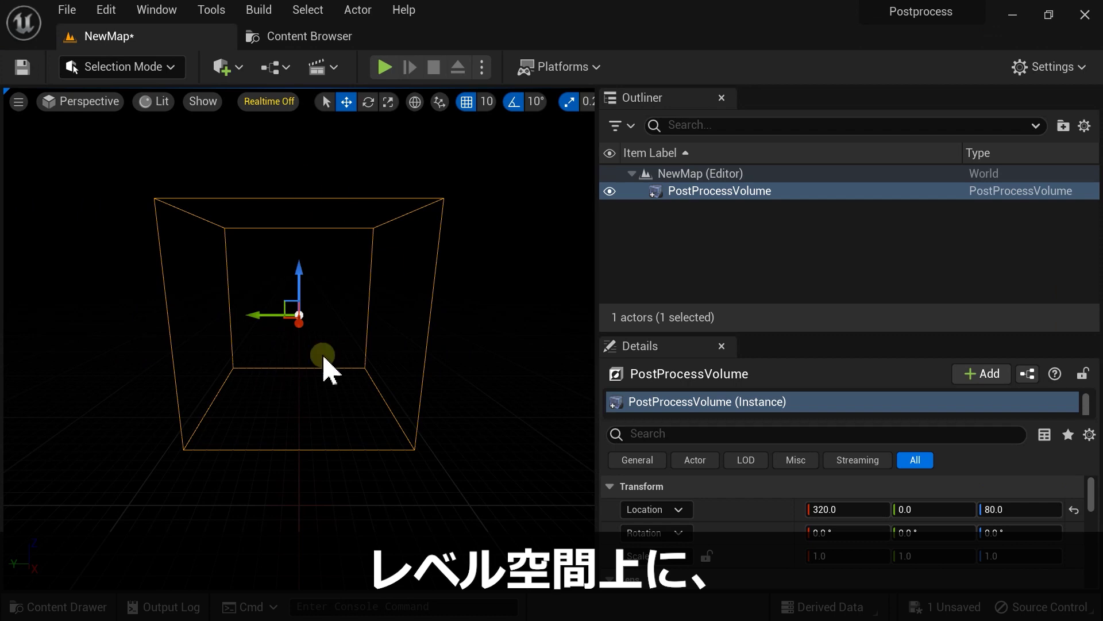
Replace the old PostProcessVolume with a new one from Add > Volumes, located at 0, 0, 0.
left_click(718, 195)
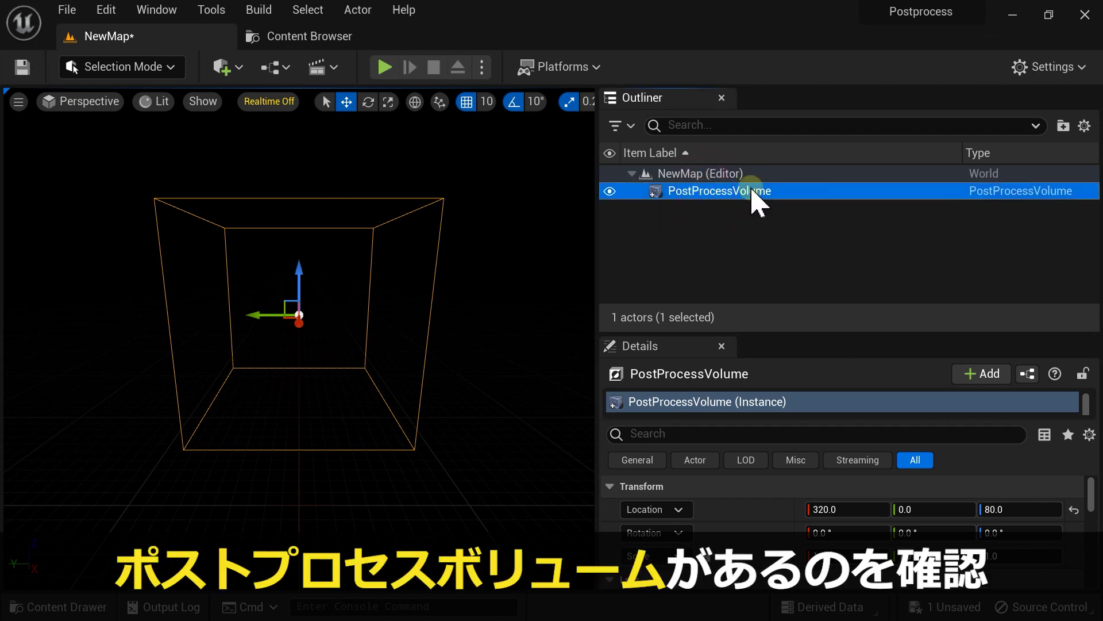
key("Delete")
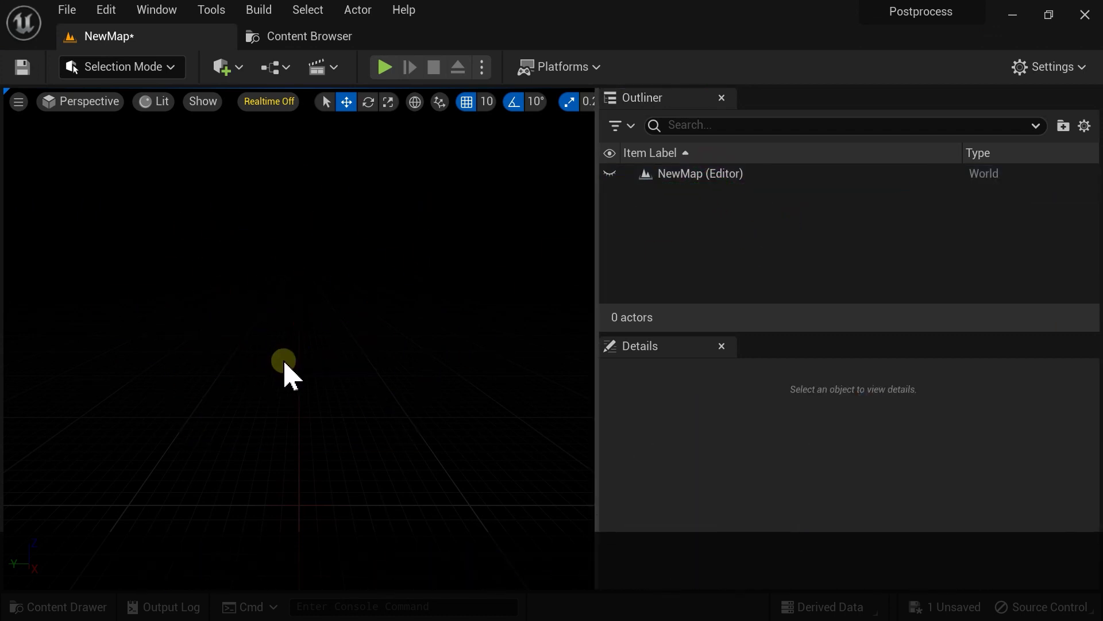
left_click(222, 67)
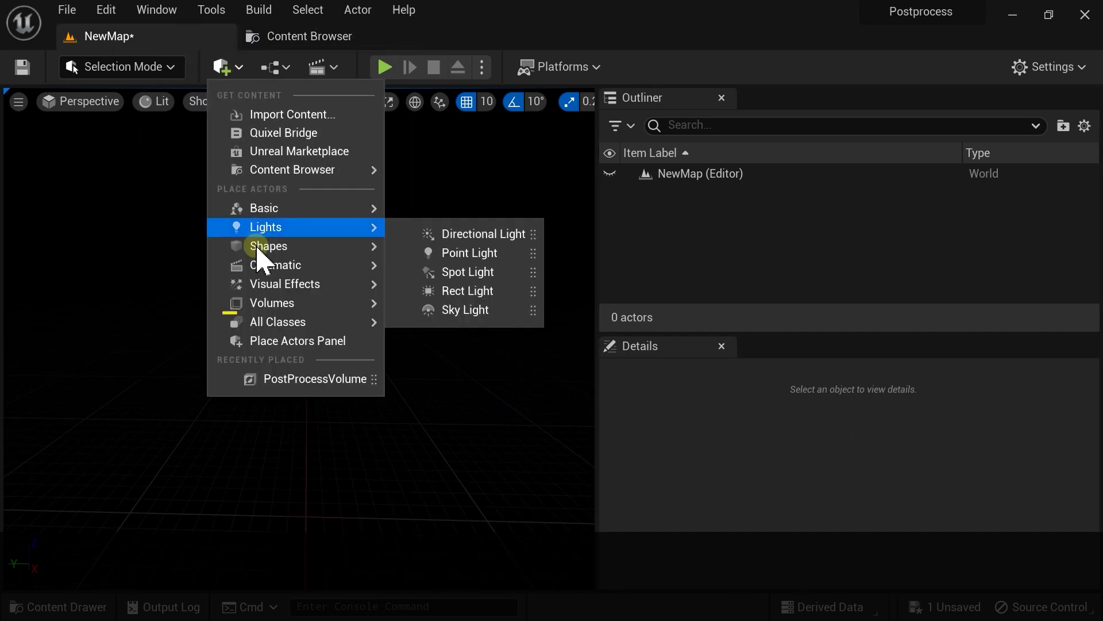
left_click(268, 305)
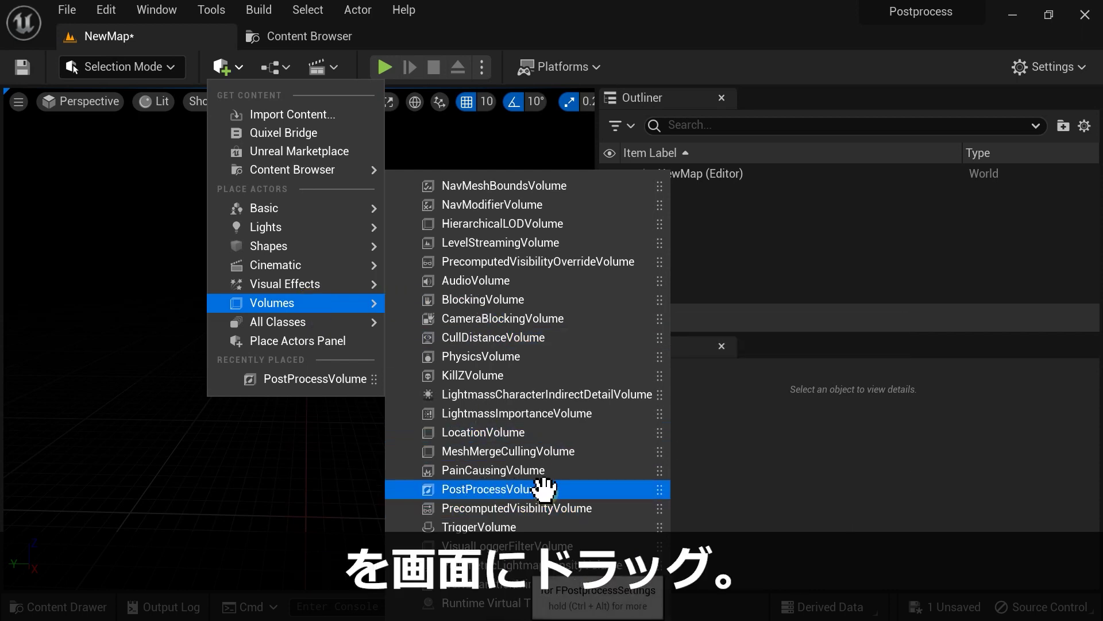
left_click_drag(477, 493, 304, 444)
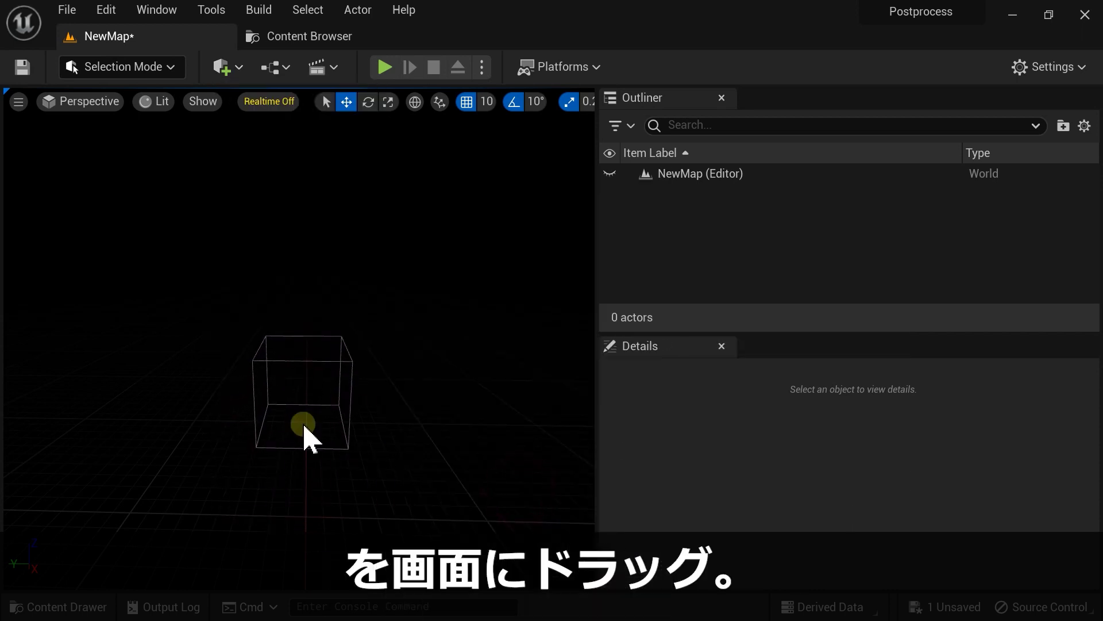
left_click(322, 374)
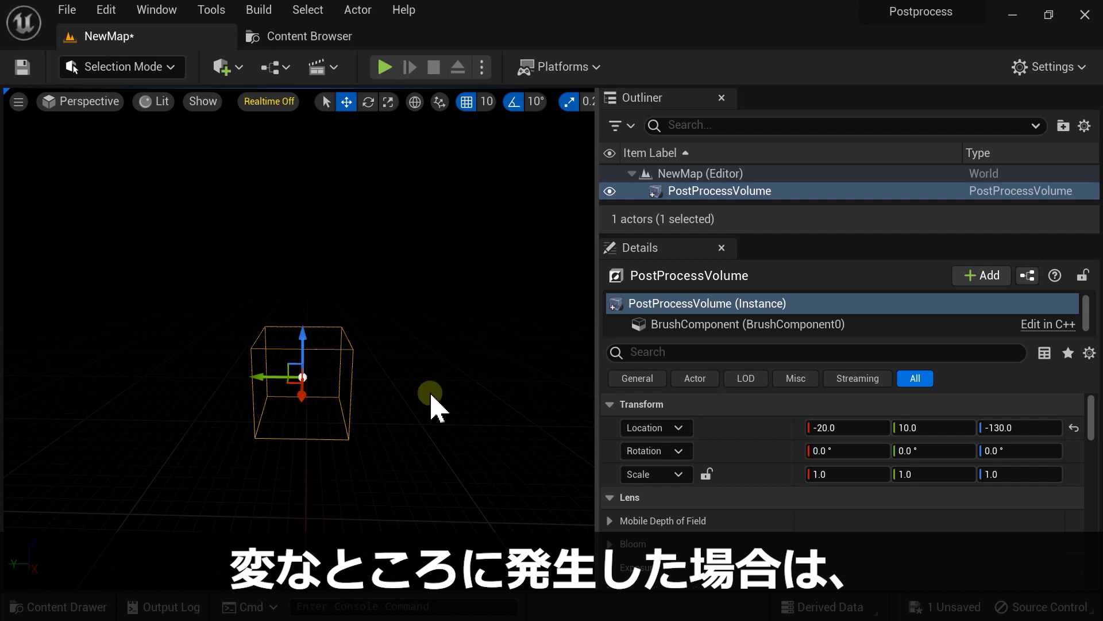
left_click(1076, 429)
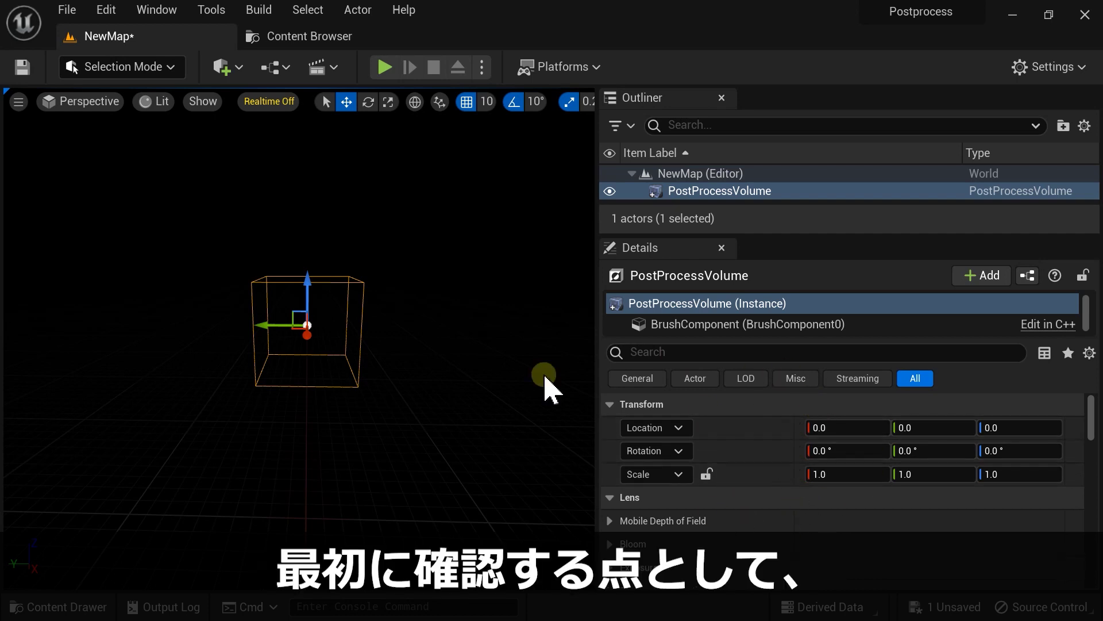
Find 'infi' in Details and enable Infinite Extent (Unbound) on the PostProcessVolume.
type("i")
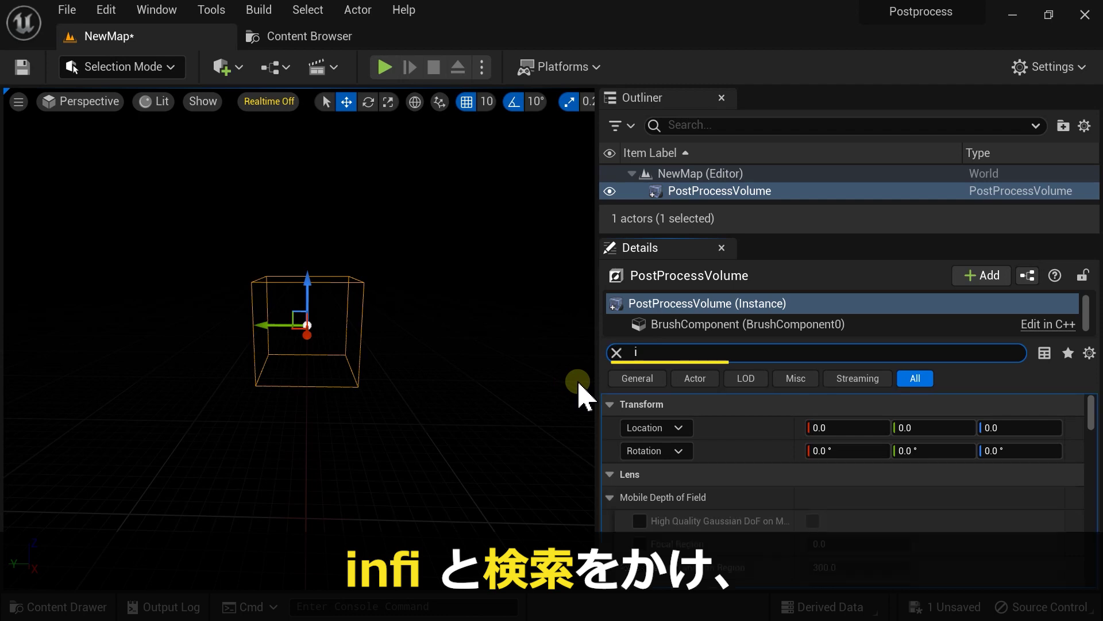
type("nfi")
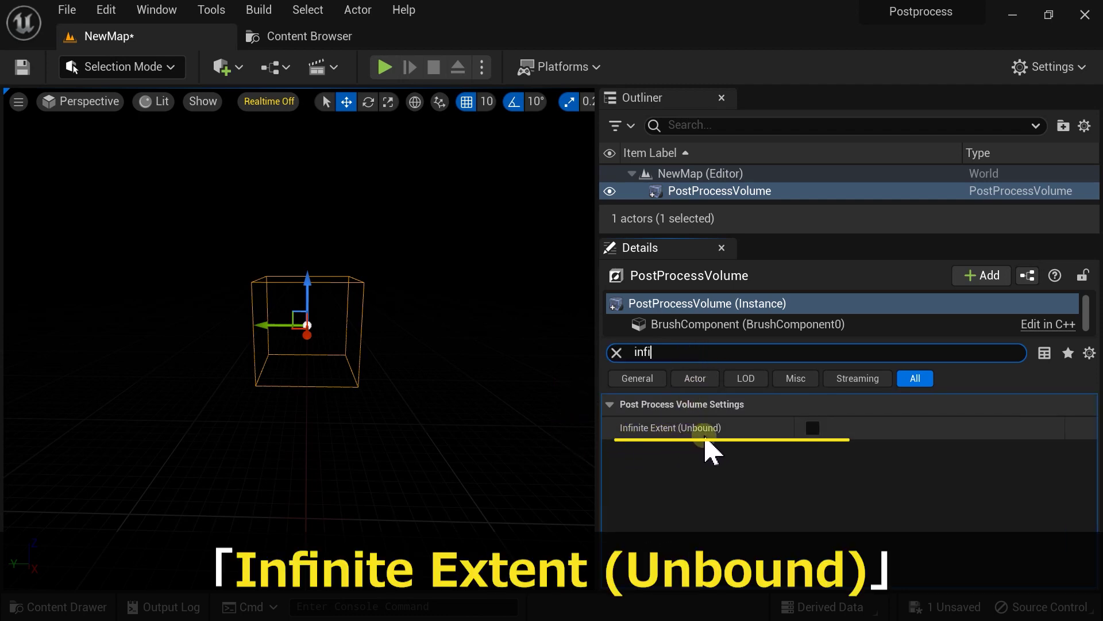
left_click(812, 429)
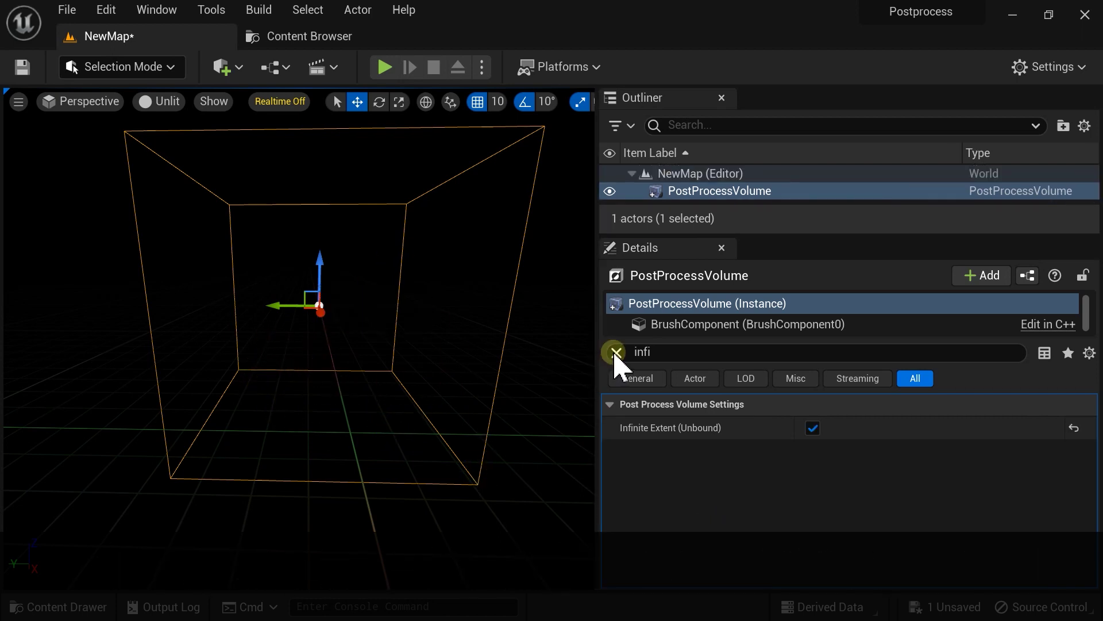
left_click(616, 352)
scroll(690, 468, "down", 5)
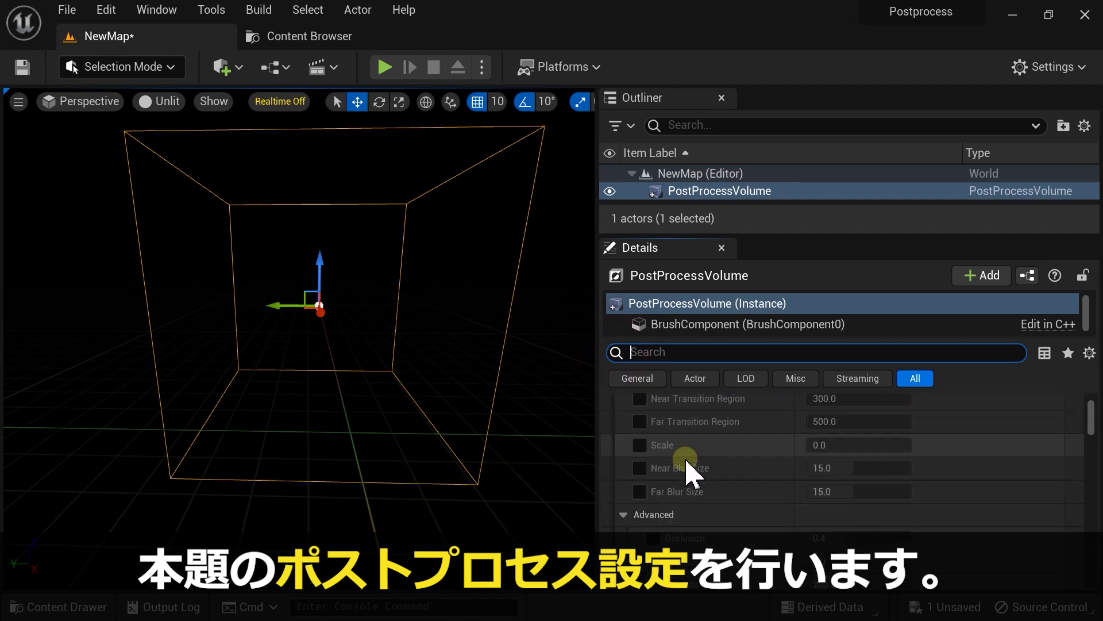
Override the Bloom Threshold on the PostProcessVolume and set it to 1.0.
scroll(656, 442, "up", 2)
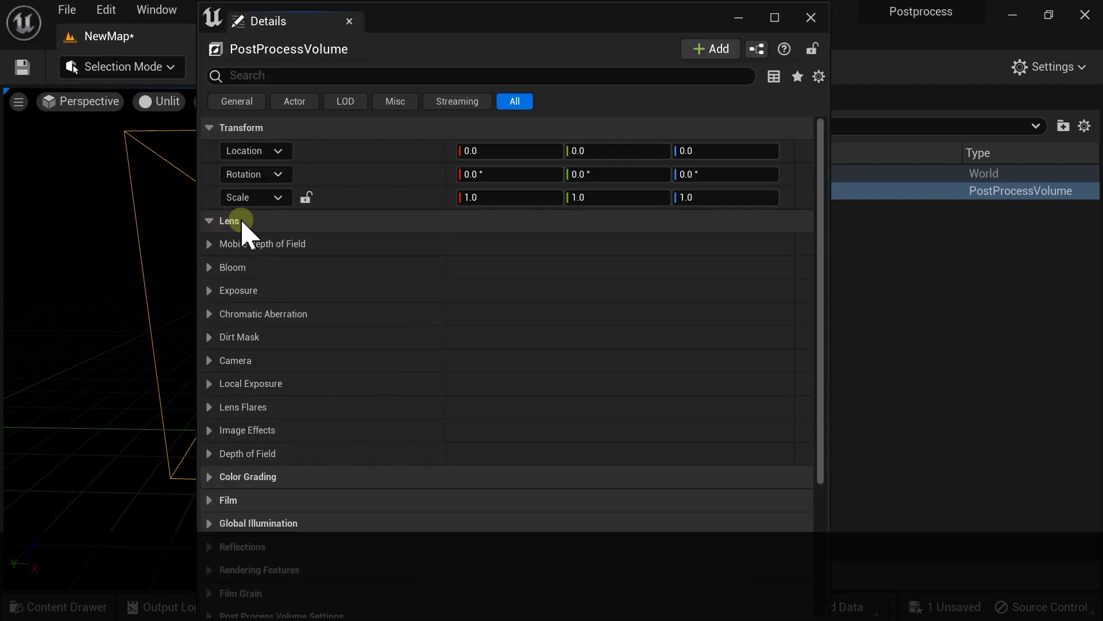
left_click(221, 221)
left_click(221, 222)
left_click(211, 267)
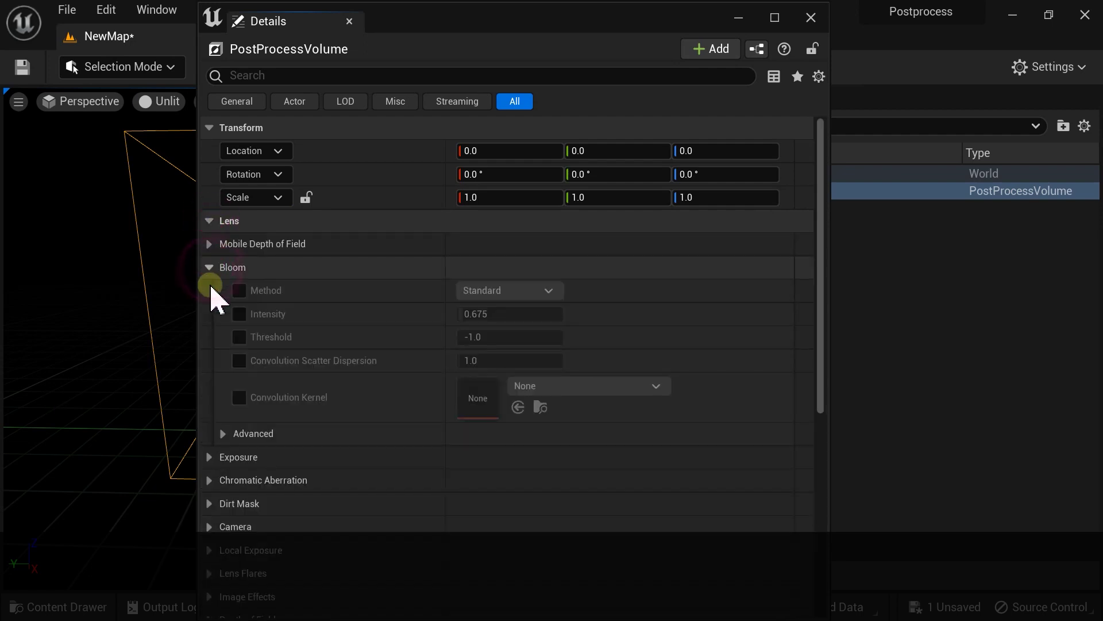
left_click(239, 337)
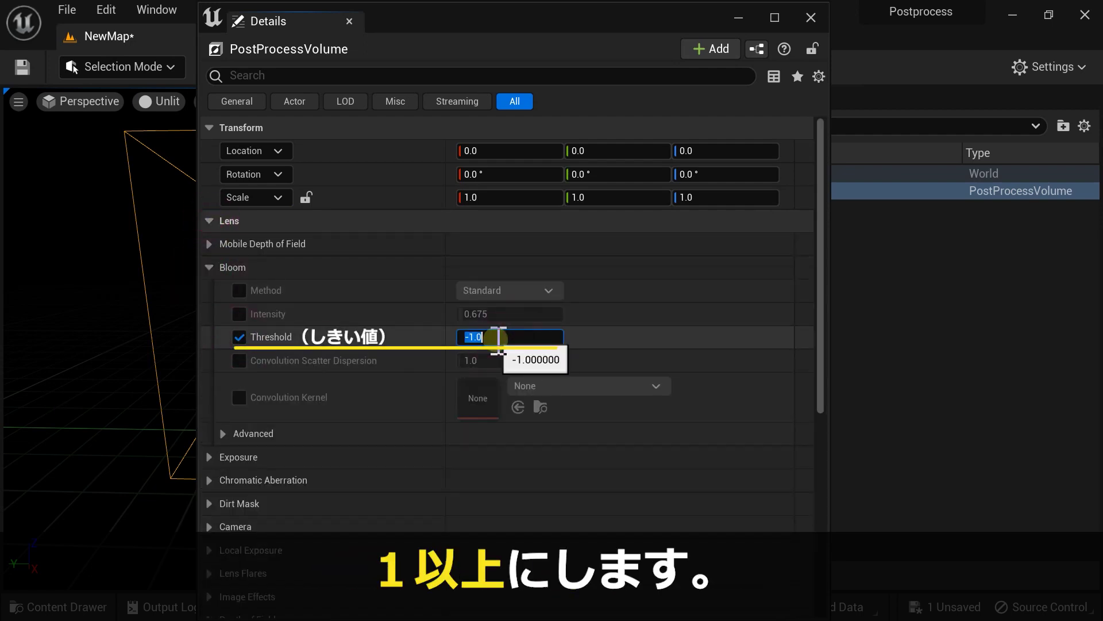
left_click(511, 336)
type("1")
left_click(612, 338)
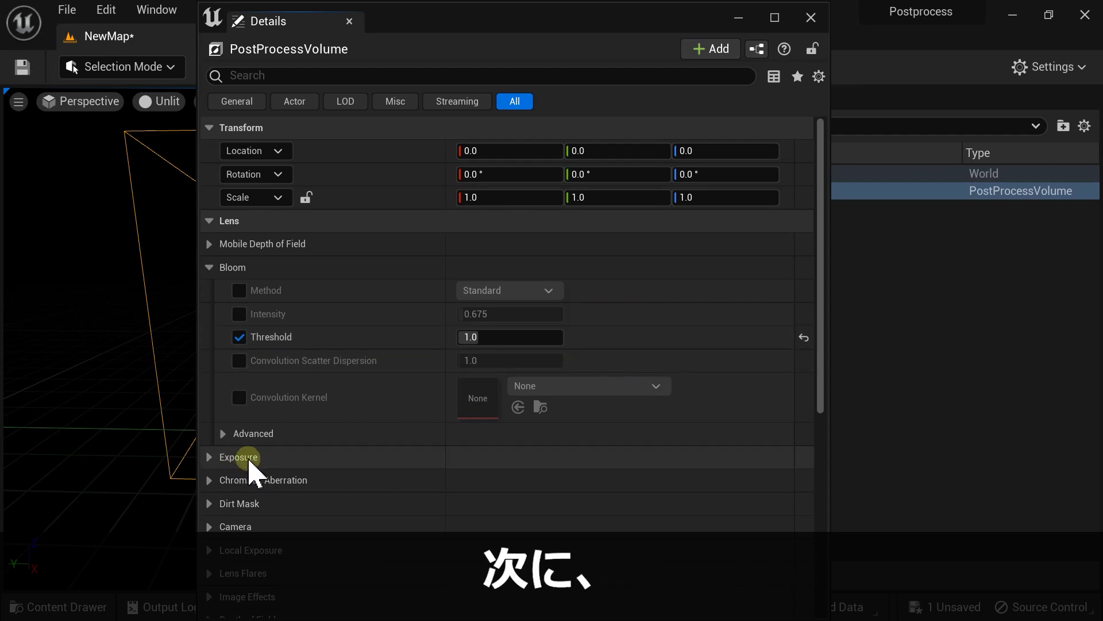
Override Exposure Compensation under Exposure and set it to 0.0.
left_click(209, 457)
scroll(290, 463, "down", 3)
scroll(284, 394, "down", 2)
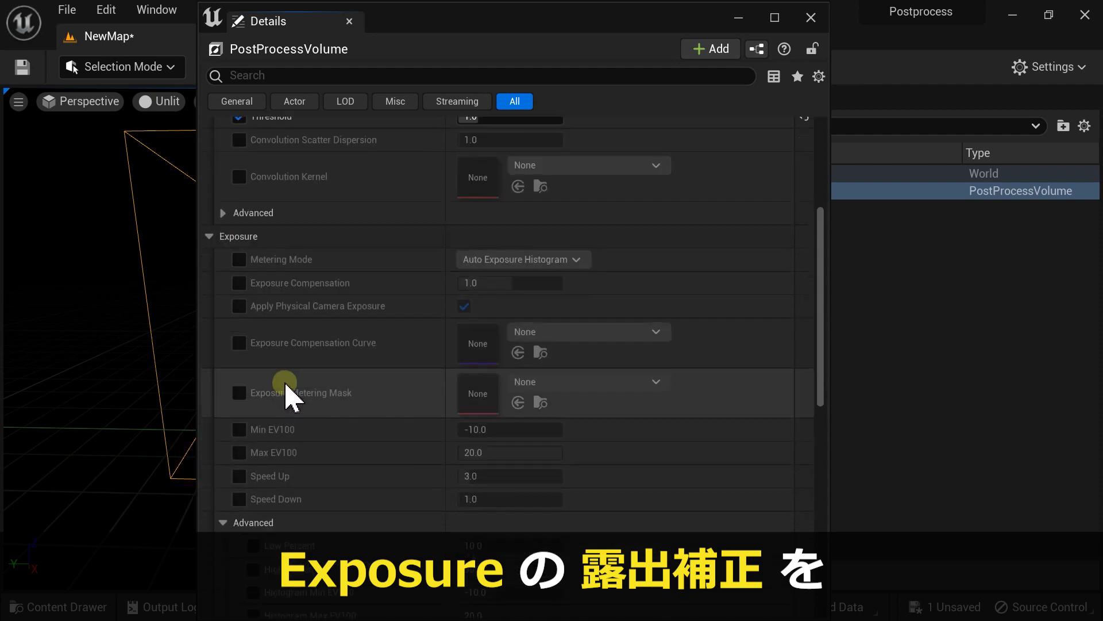
left_click(239, 283)
left_click(517, 283)
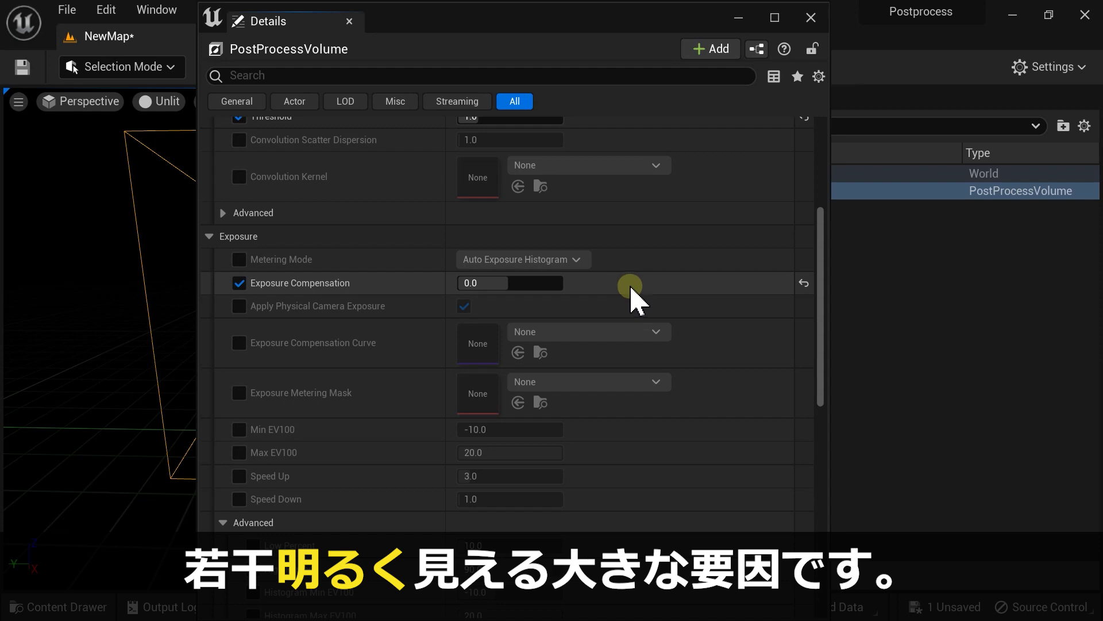
Override Min EV100 and Max EV100 and set both to 0.0.
scroll(598, 291, "down", 3)
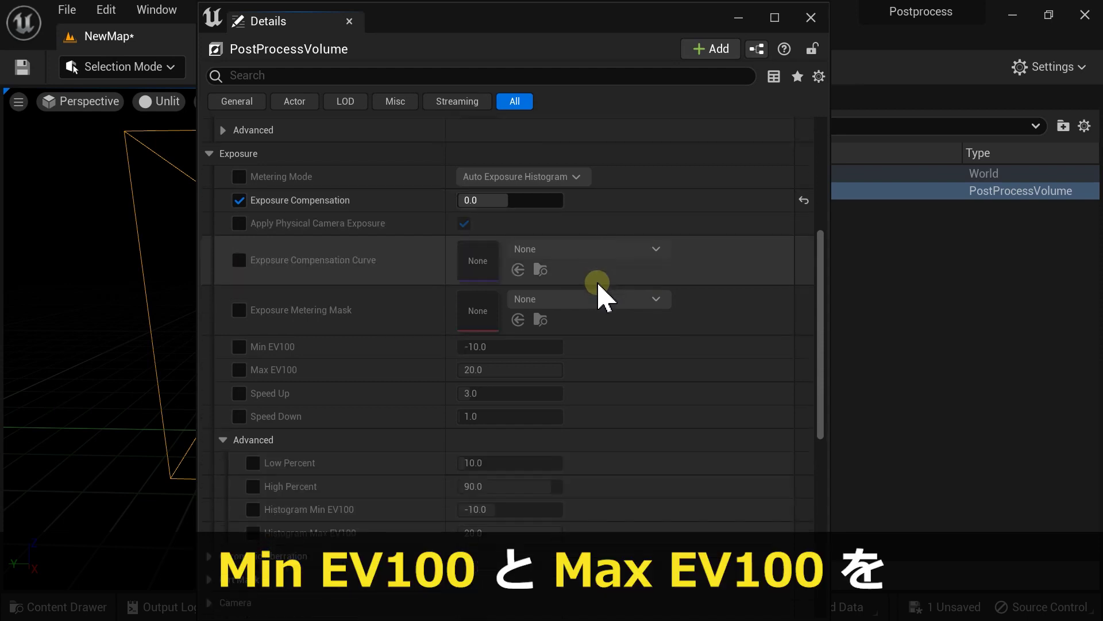
left_click(239, 347)
left_click(239, 370)
left_click(536, 346)
type("0")
left_click(477, 370)
type("0")
left_click(594, 345)
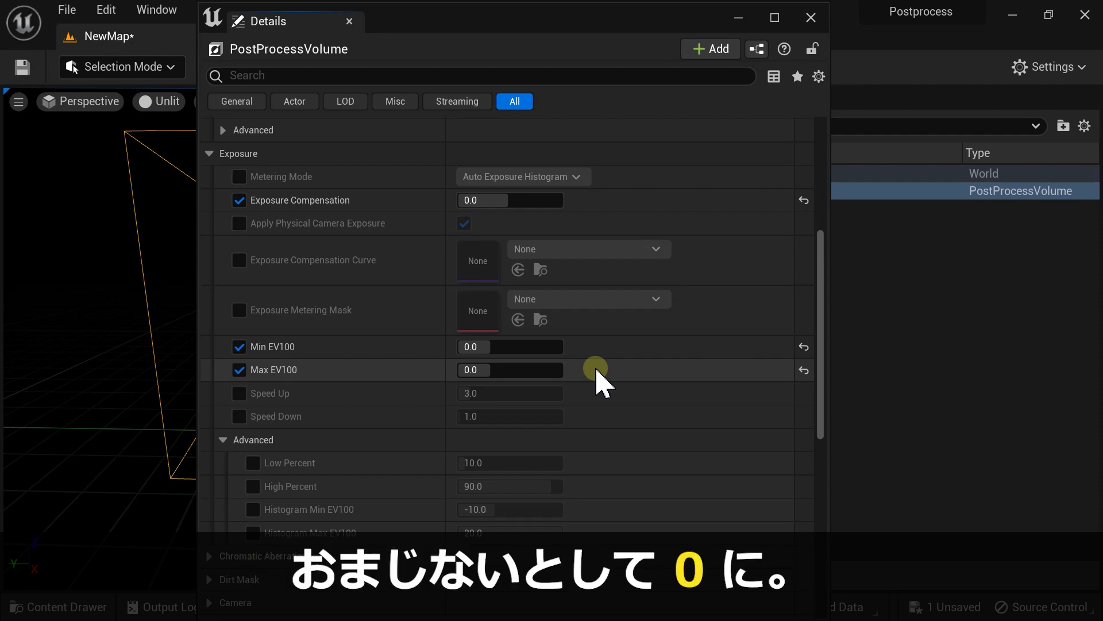
Set Vignette Intensity under Image Effects to 0.0.
scroll(589, 385, "down", 4)
scroll(561, 387, "down", 1)
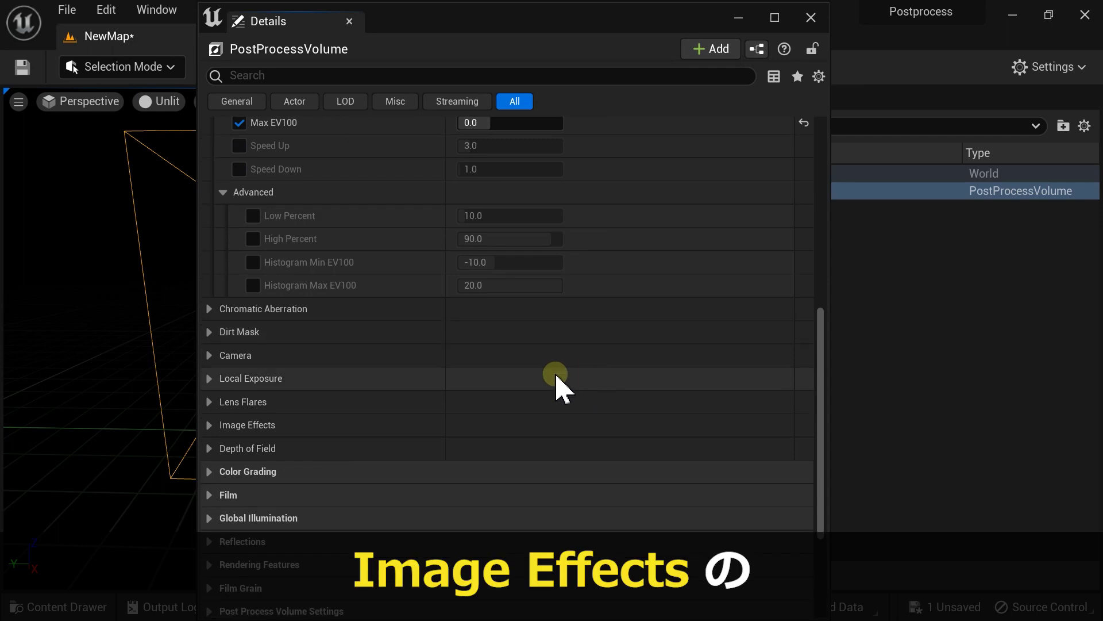
left_click(209, 424)
left_click(544, 448)
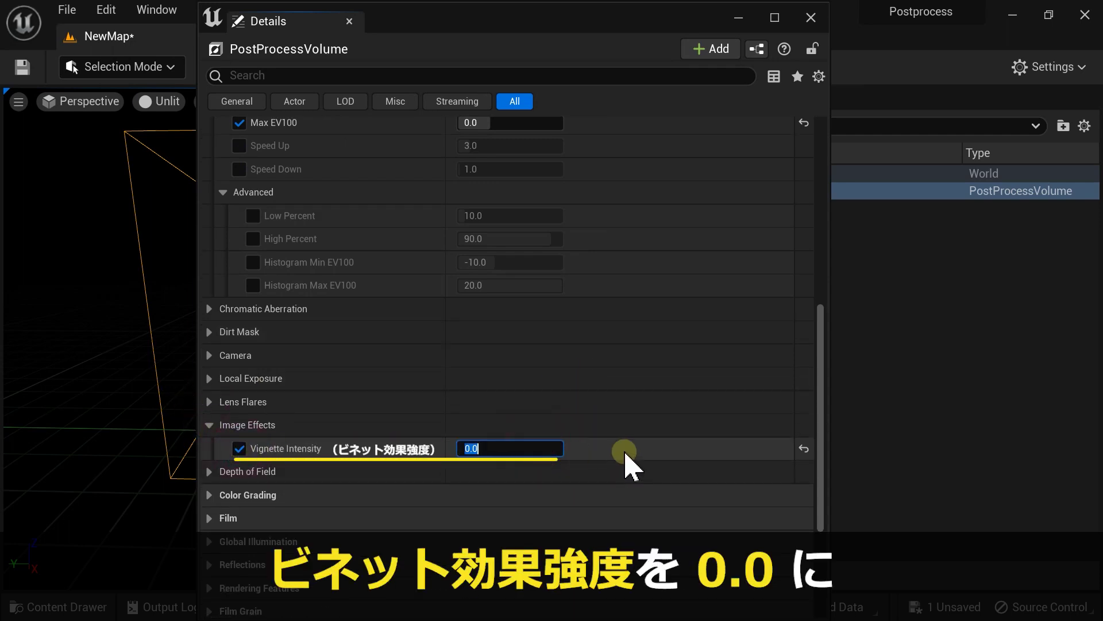
scroll(660, 391, "down", 4)
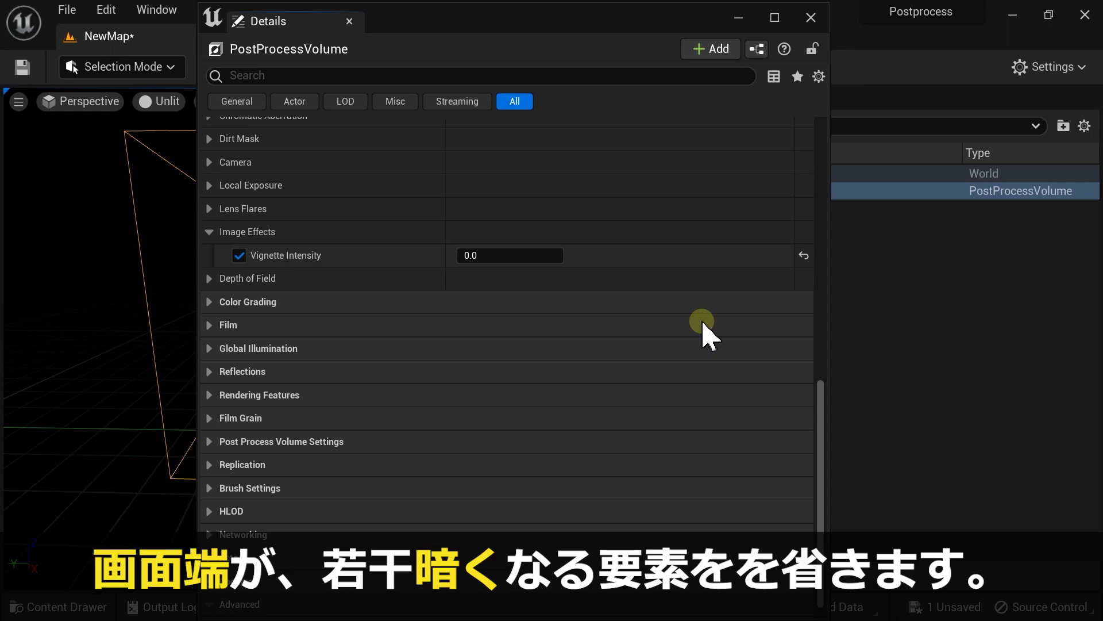
Override Expand Gamut and Tone Curve Amount under Color Grading > Misc, both set to 0.0.
left_click(210, 302)
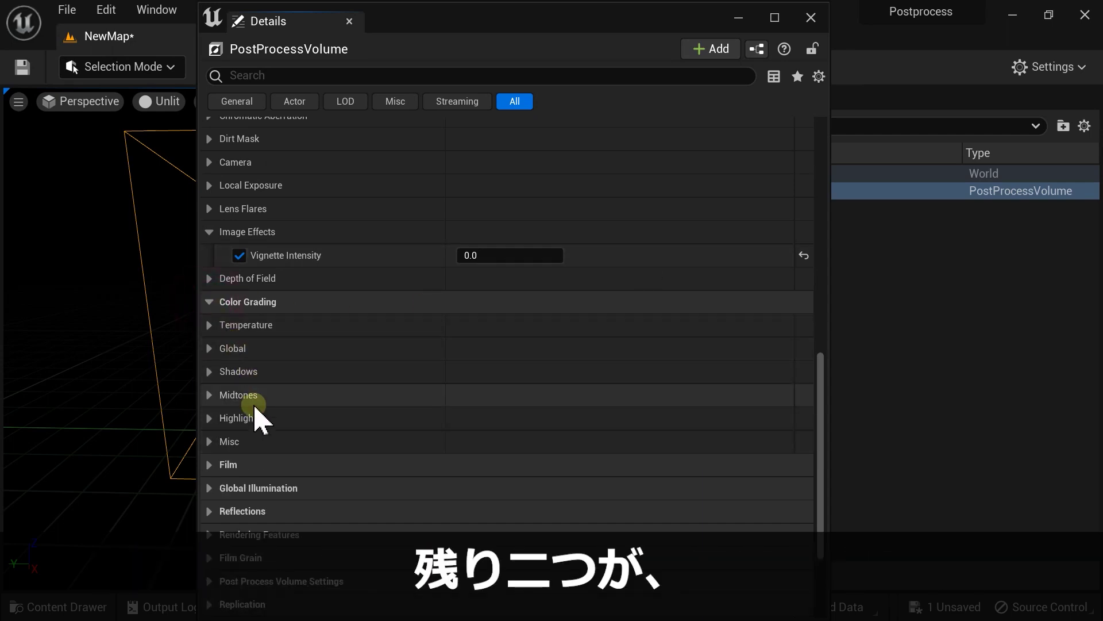
left_click(218, 442)
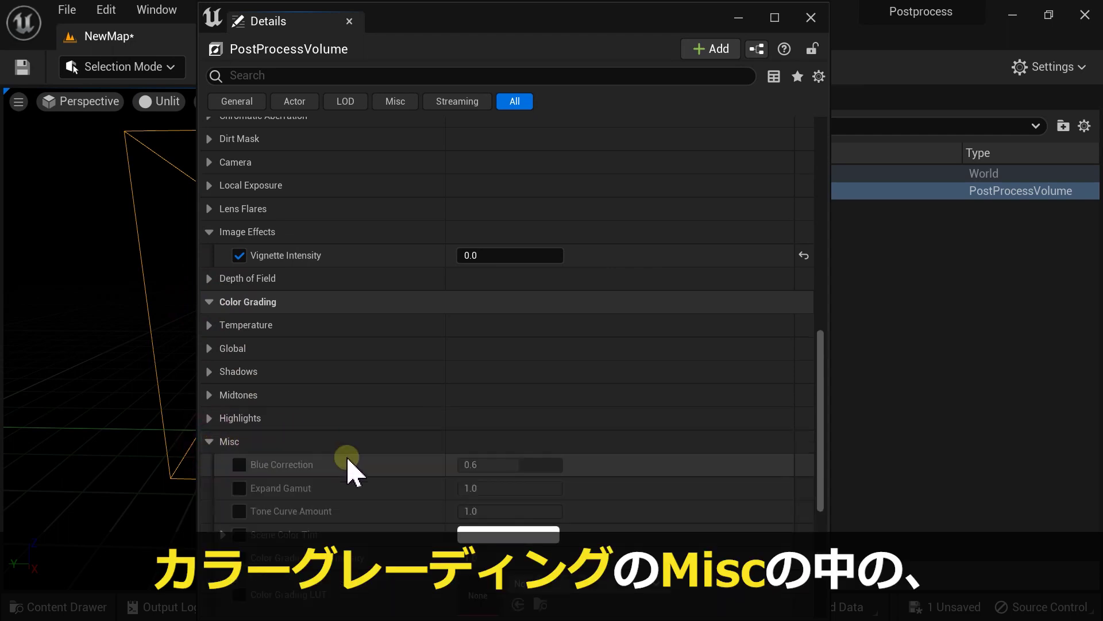
scroll(347, 460, "down", 3)
scroll(348, 471, "down", 3)
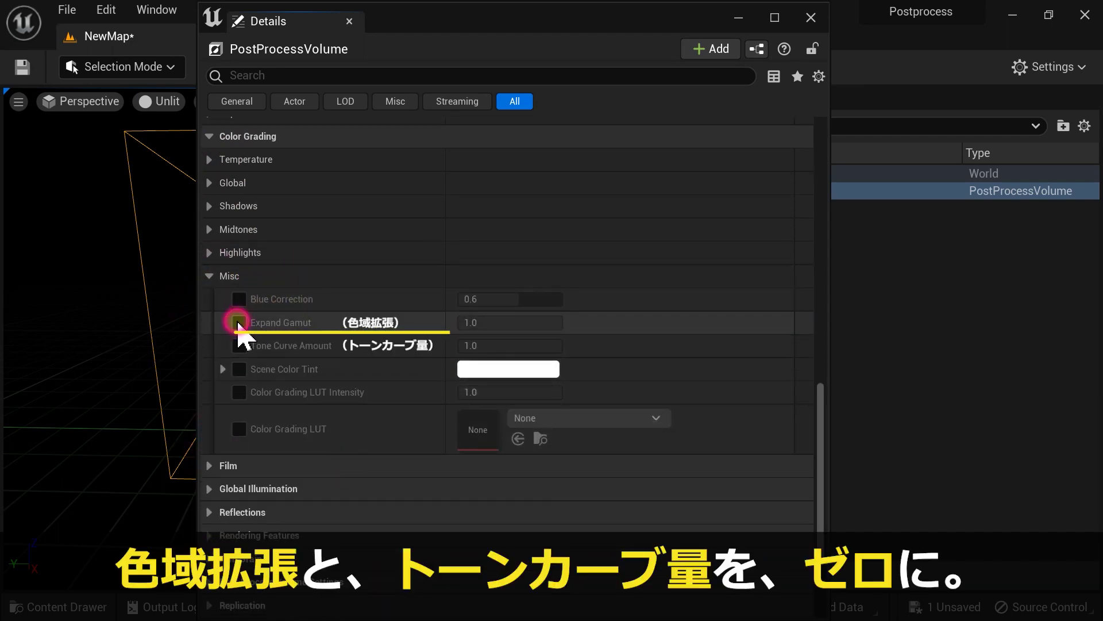
left_click(239, 322)
left_click(239, 345)
left_click(505, 322)
type("0")
key("Return")
left_click(525, 345)
key("Return")
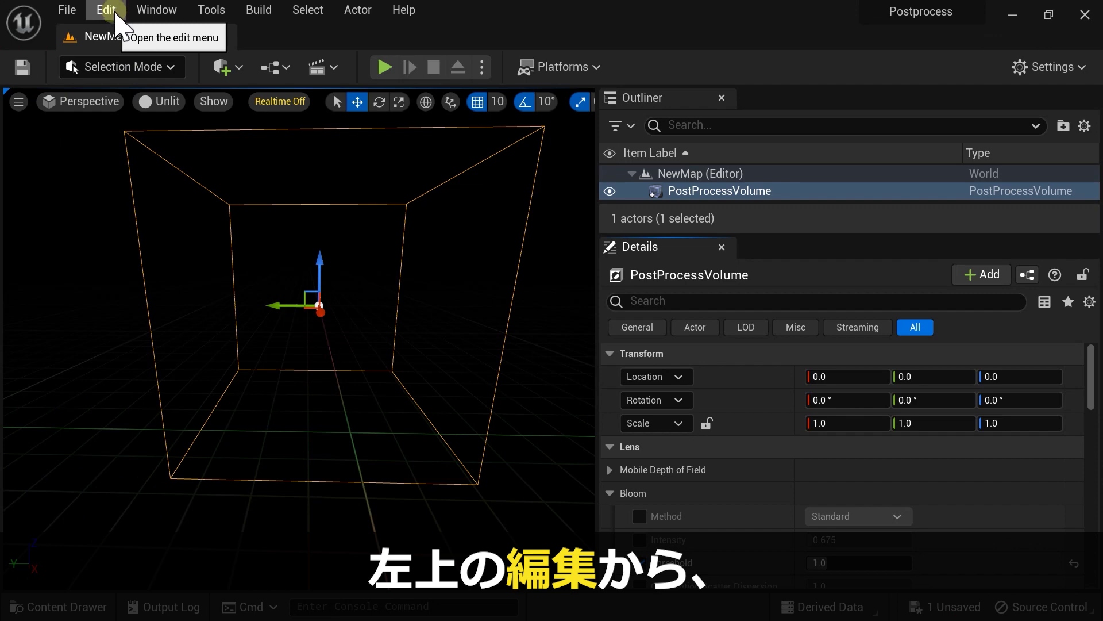
Open Project Settings filtered by 'anti' and confirm Anti-Aliasing Method is None.
left_click(110, 12)
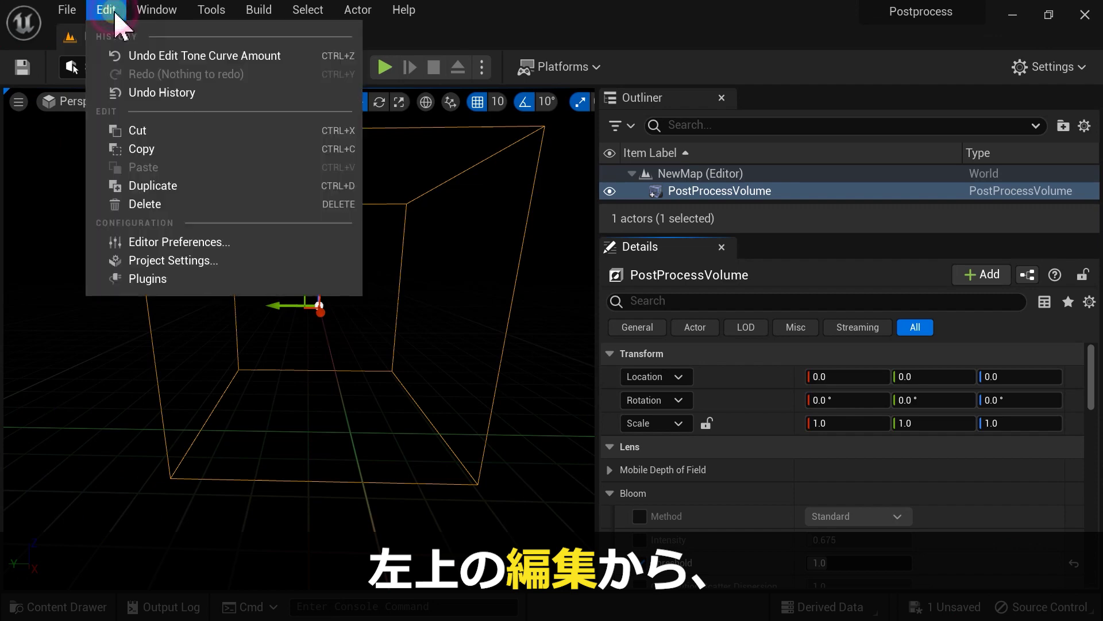
left_click(145, 261)
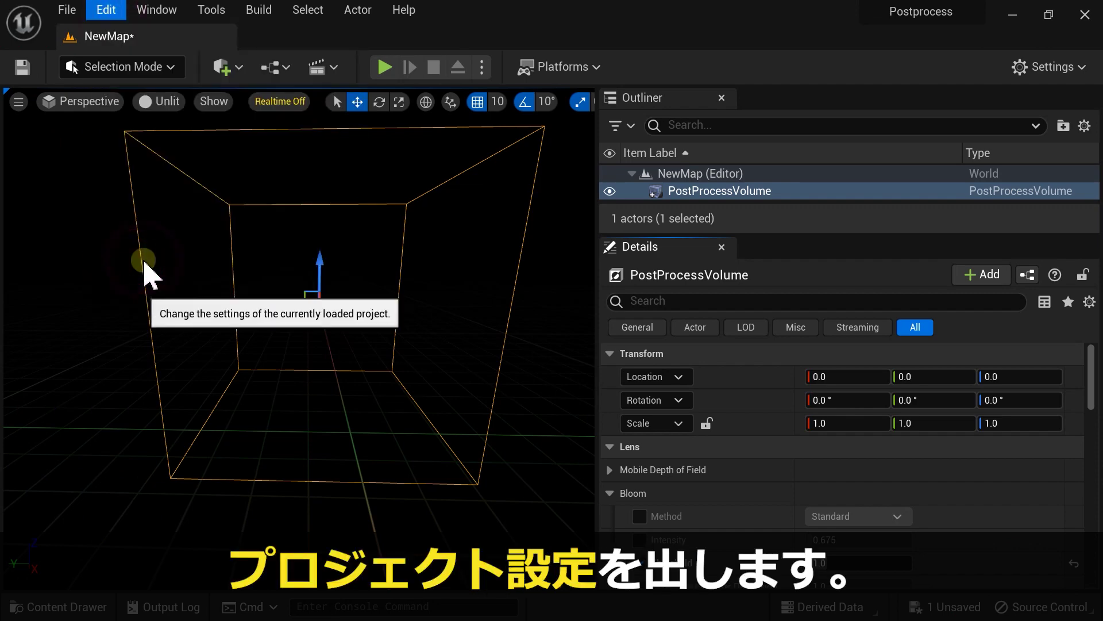
left_click(431, 77)
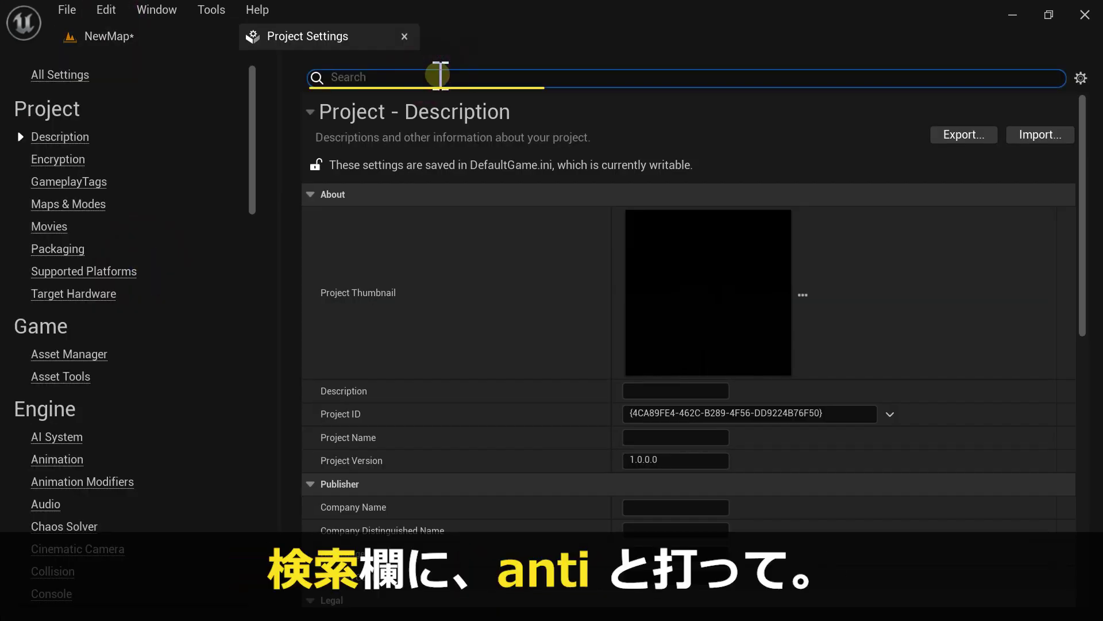
type("anti")
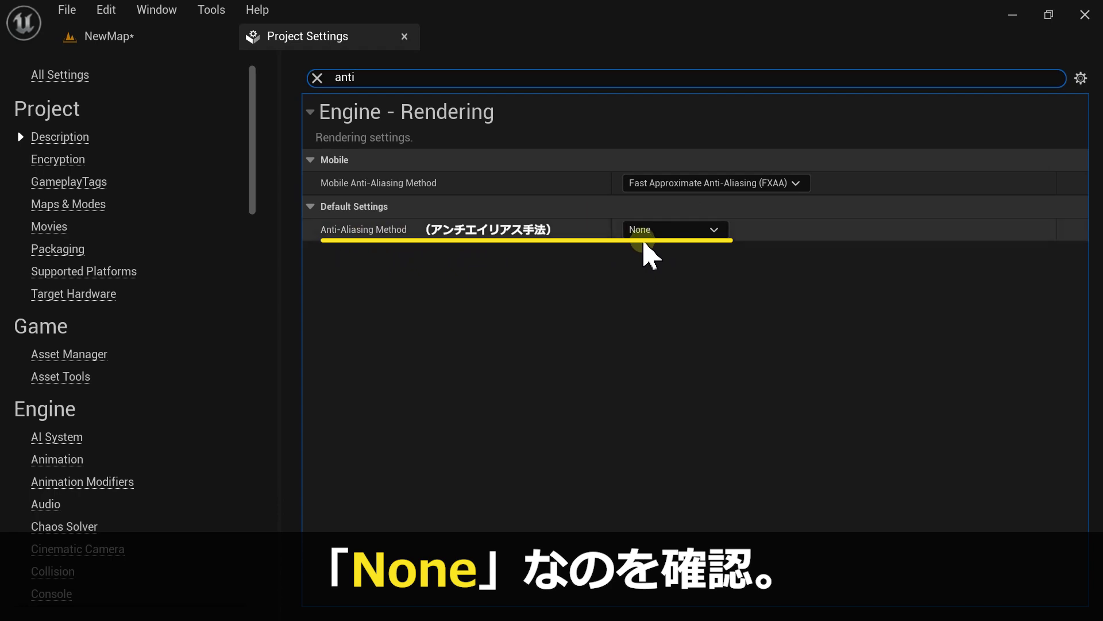
double_click(389, 76)
Change the Project Settings search to 'motionblu' to locate the Motion Blur option.
type("tion")
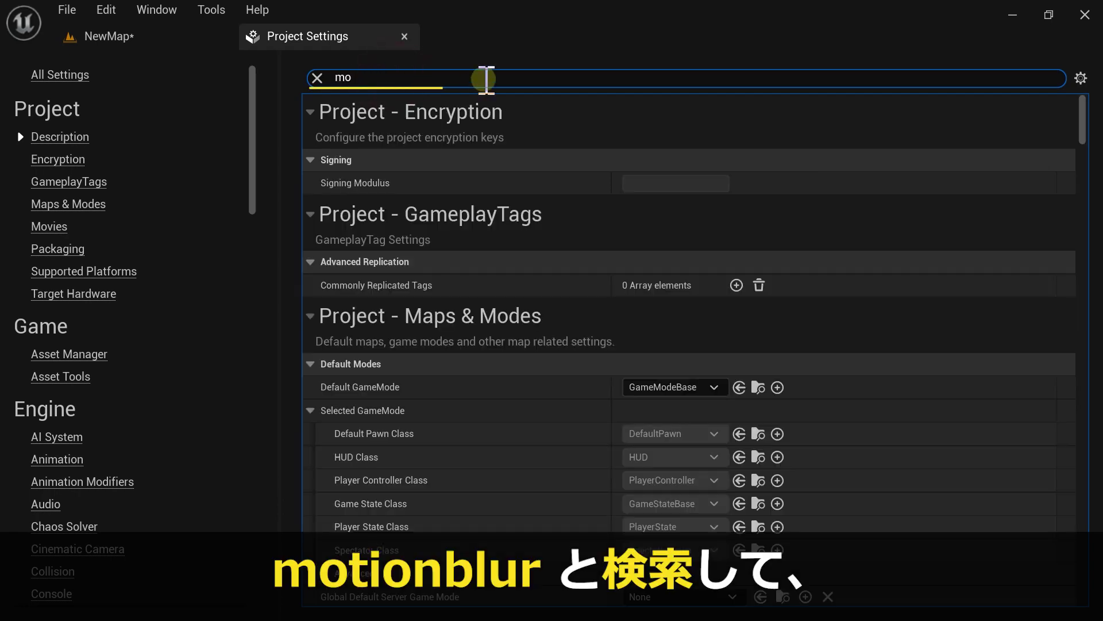
type("blu")
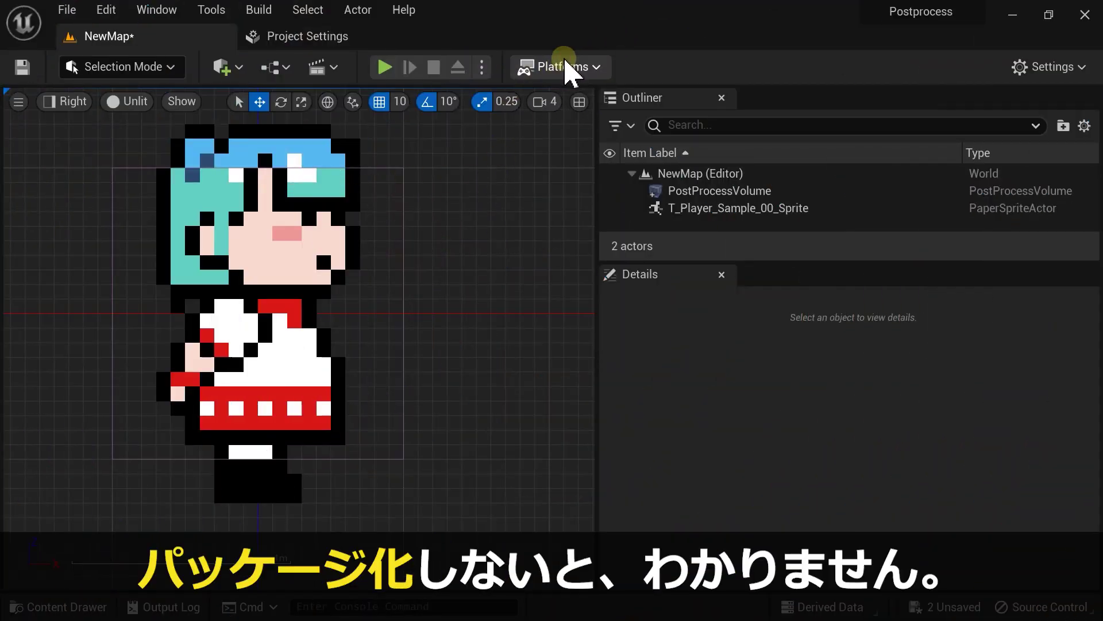
Set the Windows Binary Configuration under Platforms to Shipping.
left_click(569, 68)
mouse_move(575, 300)
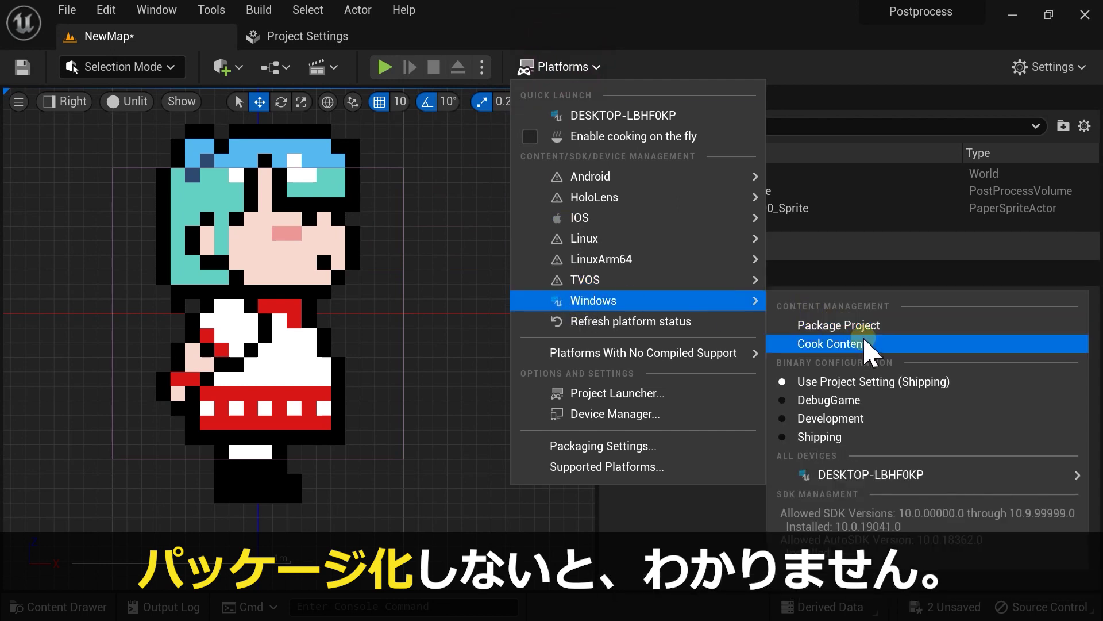
left_click(448, 216)
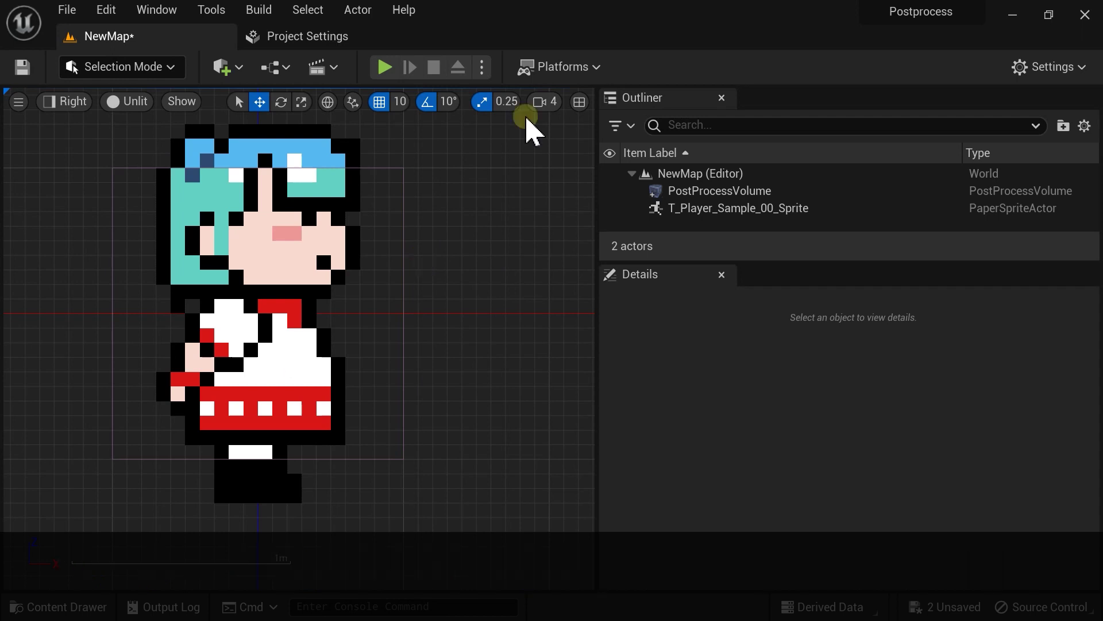
left_click(542, 68)
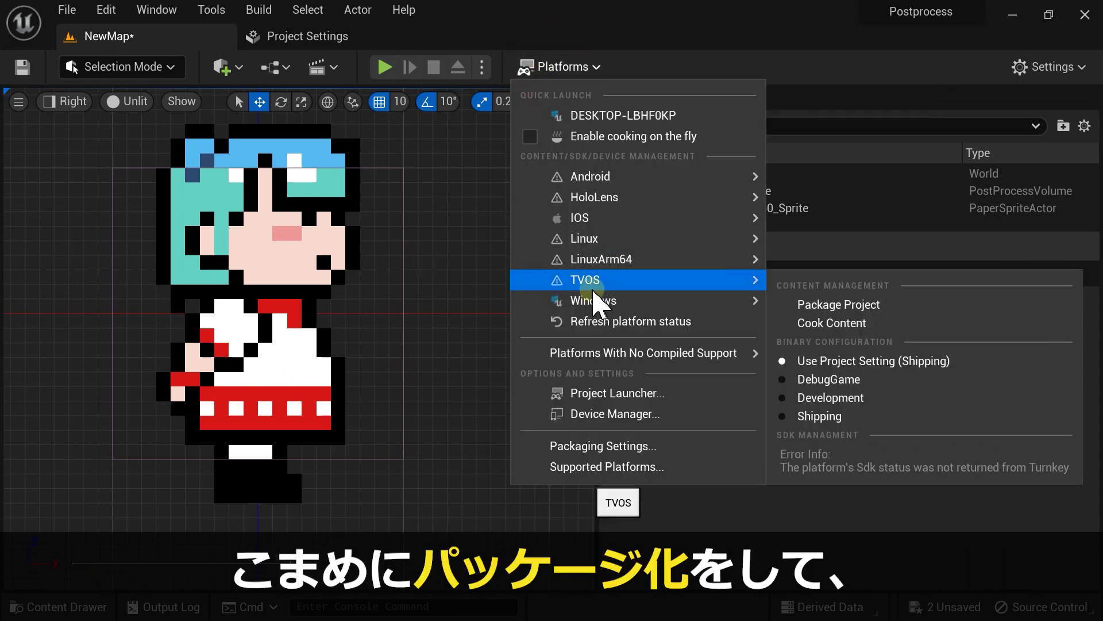
mouse_move(747, 302)
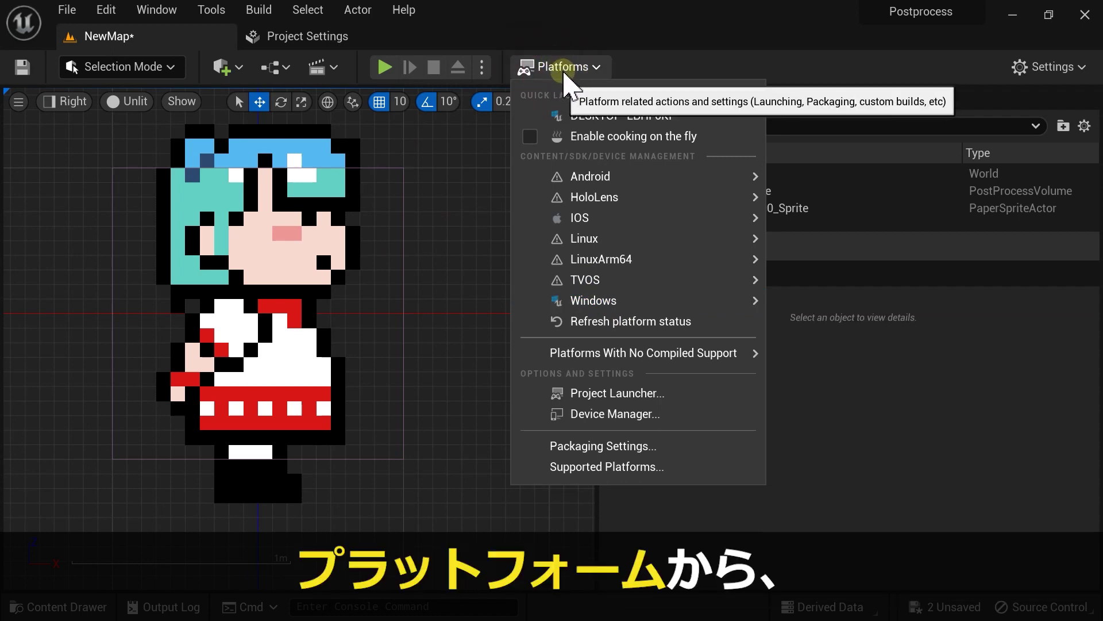
mouse_move(603, 306)
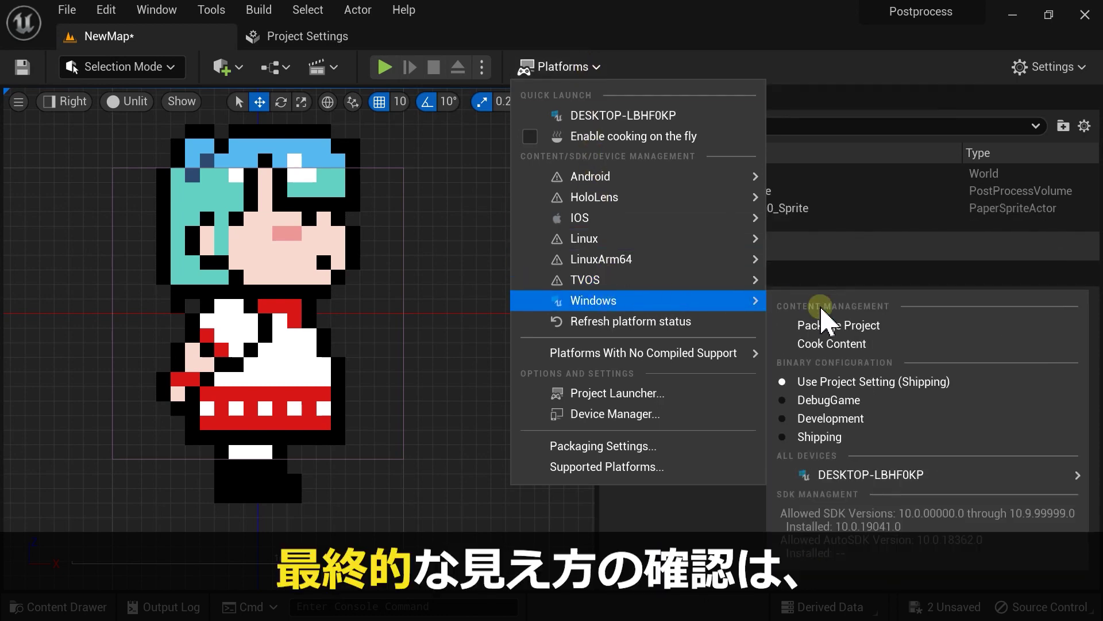
left_click(804, 438)
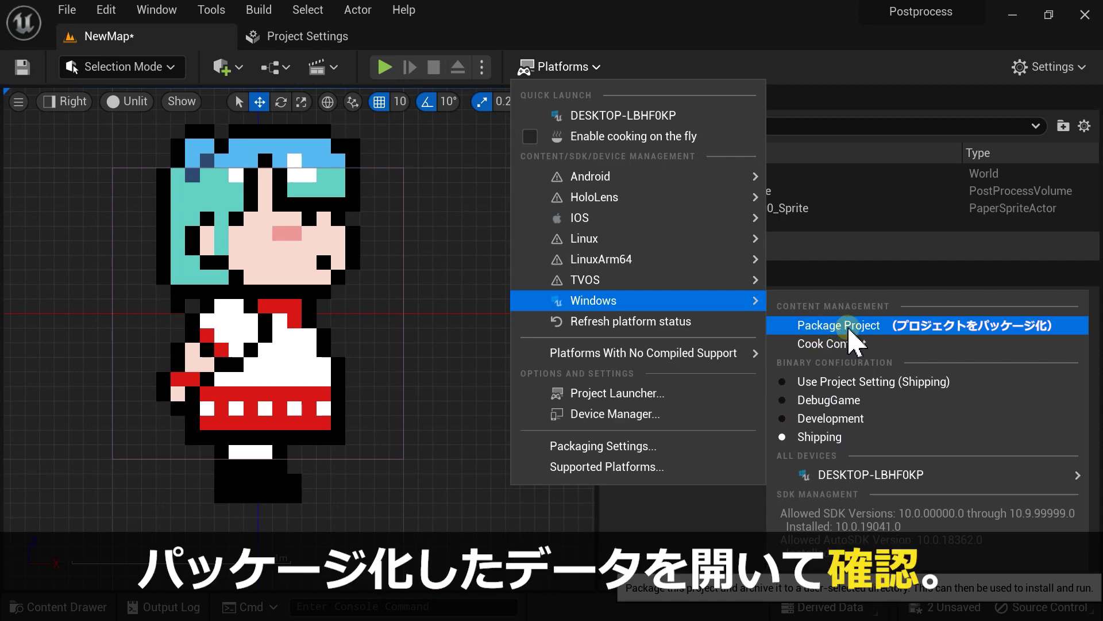
Package the project for Windows into the chosen output folder.
left_click(865, 328)
left_click(951, 509)
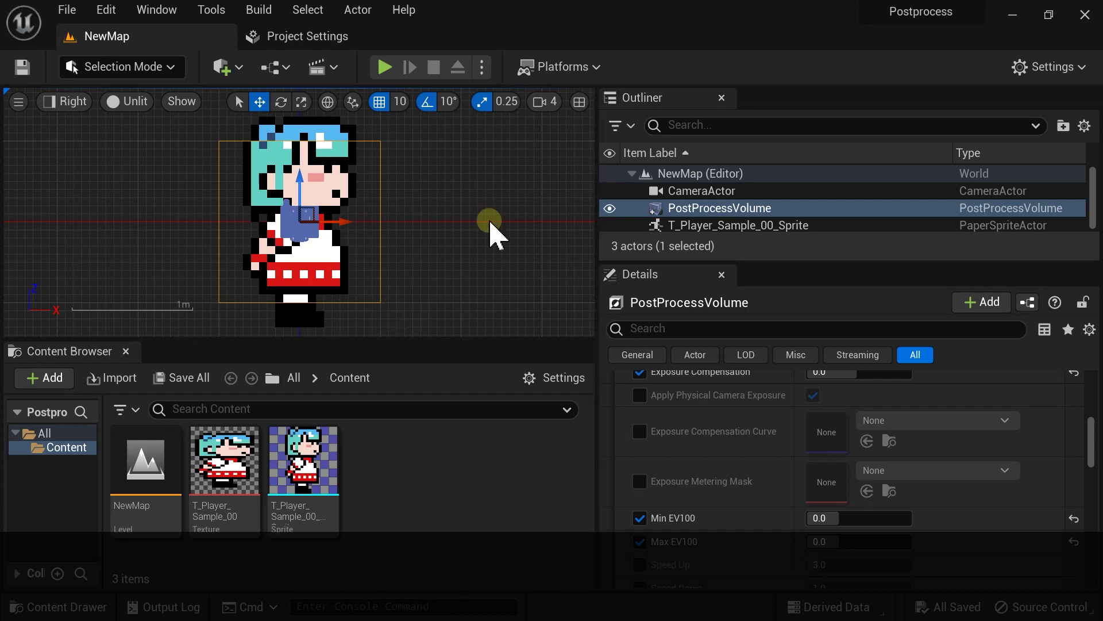
Copy the PostProcessVolume from NewMap and paste it into the NewWorld level.
key("ctrl+c")
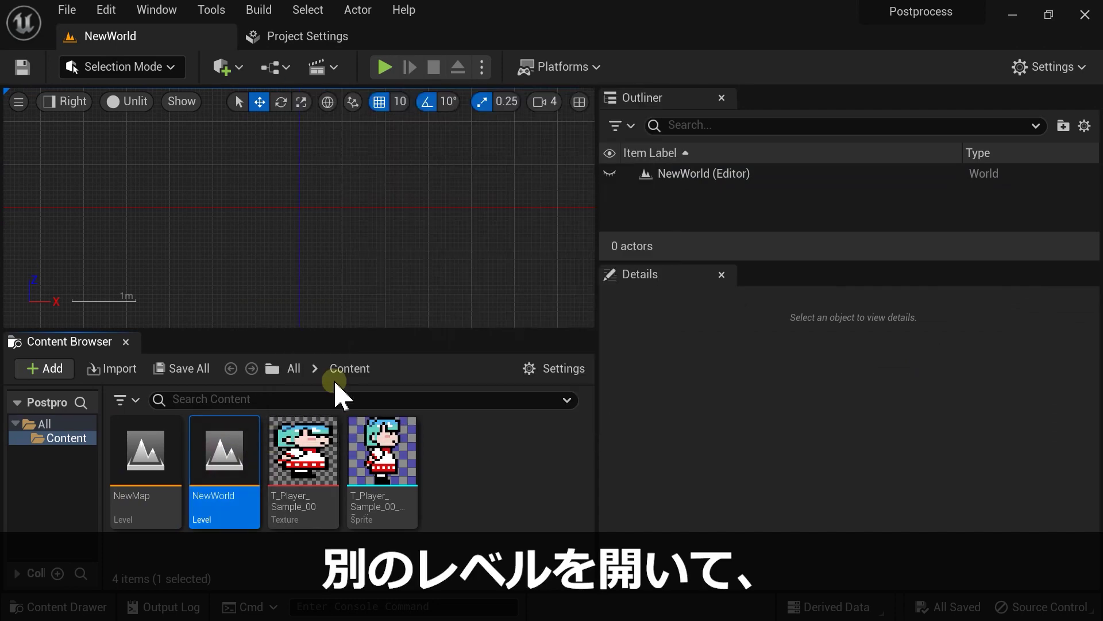
key("ctrl+v")
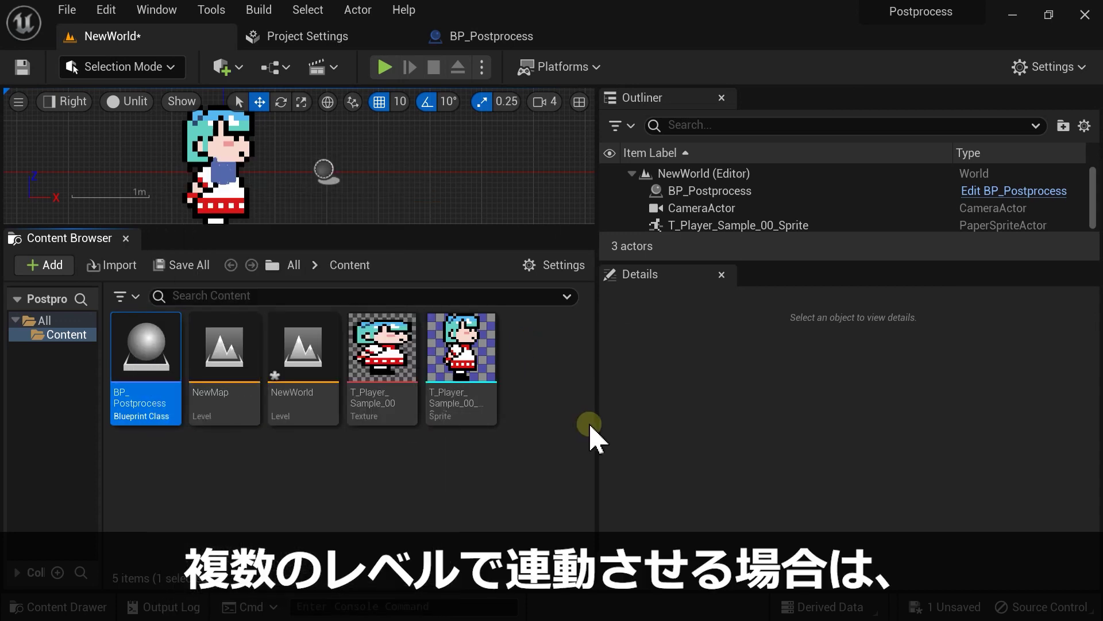
Review BP_Postprocess's PostProcess component, then place a BP_Postprocess actor in NewWorld at 200, 0, 0.
left_click(162, 365)
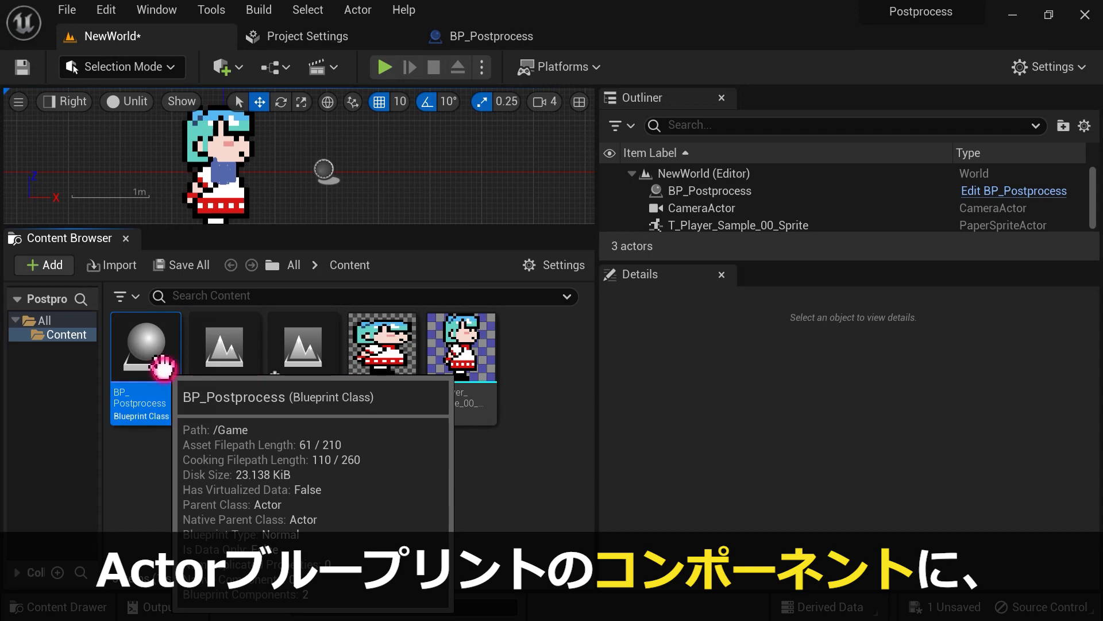
double_click(163, 366)
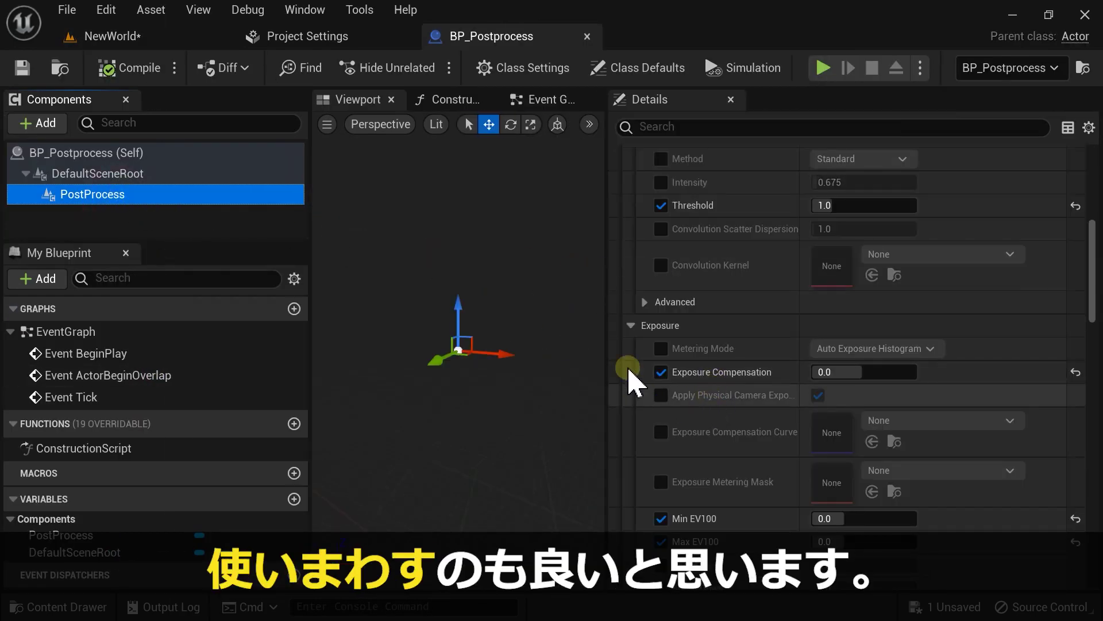
scroll(739, 358, "down", 3)
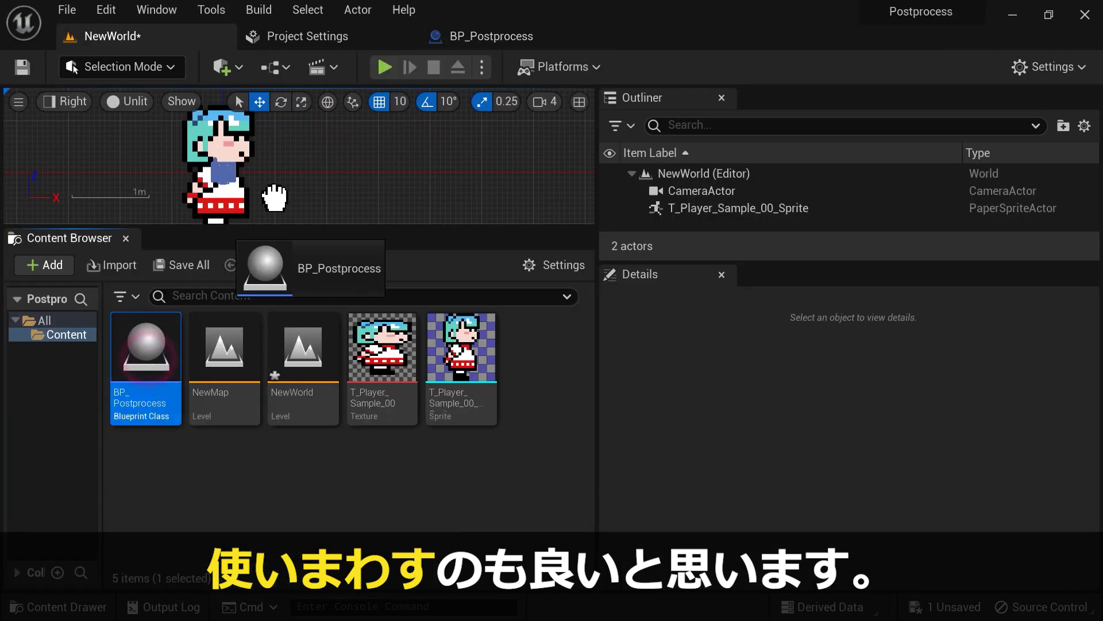
left_click_drag(275, 198, 325, 164)
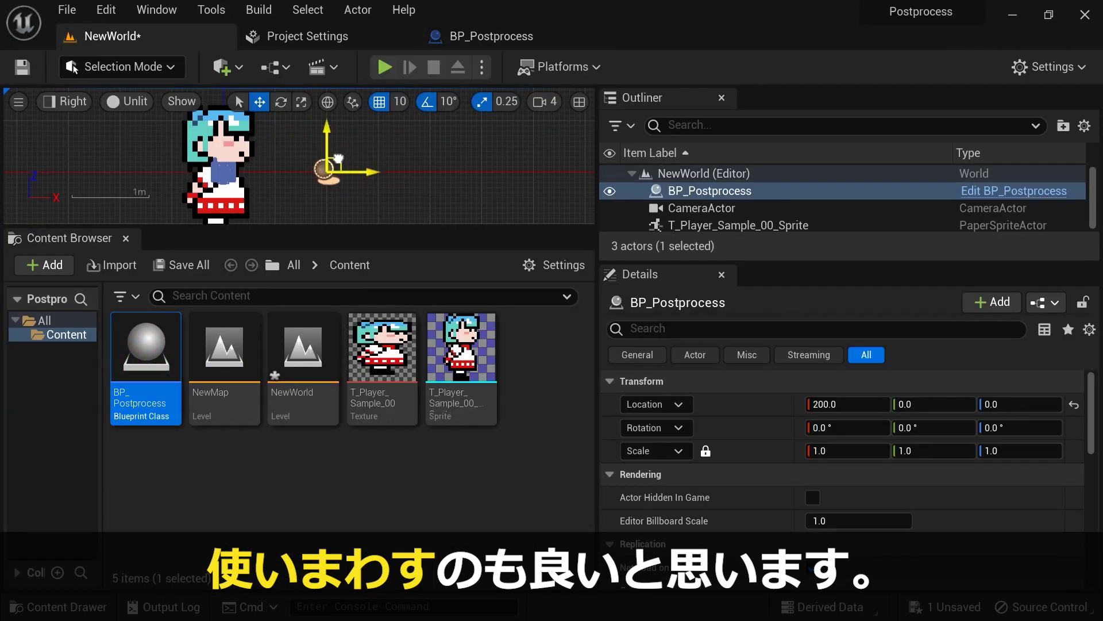
left_click(378, 149)
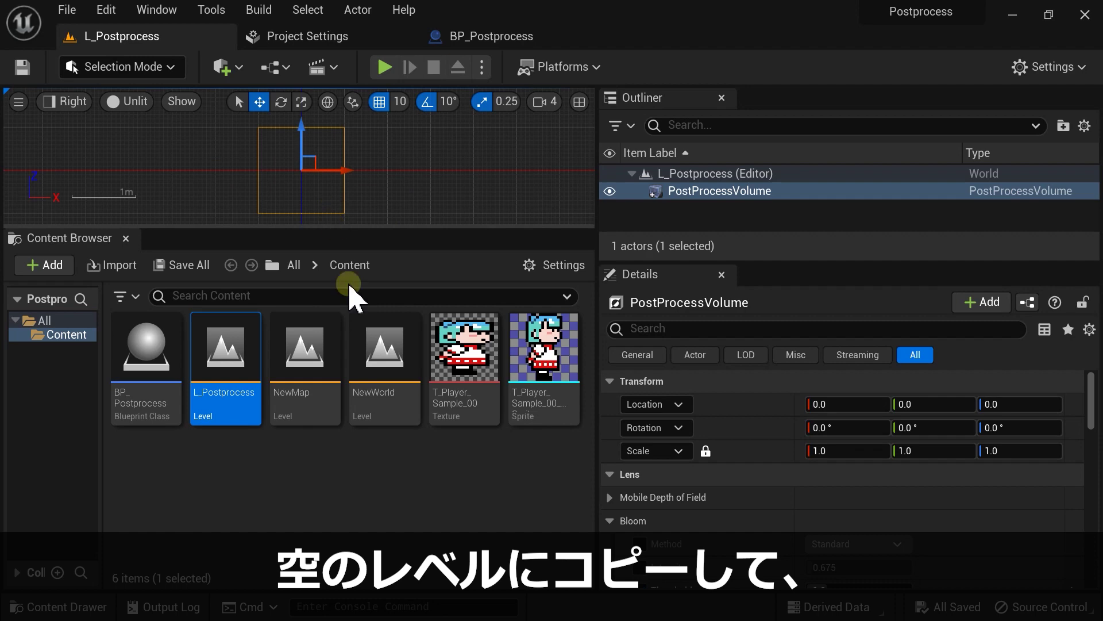
Run Asset Actions > Migrate on the L_Postprocess level to preview its asset report.
right_click(236, 345)
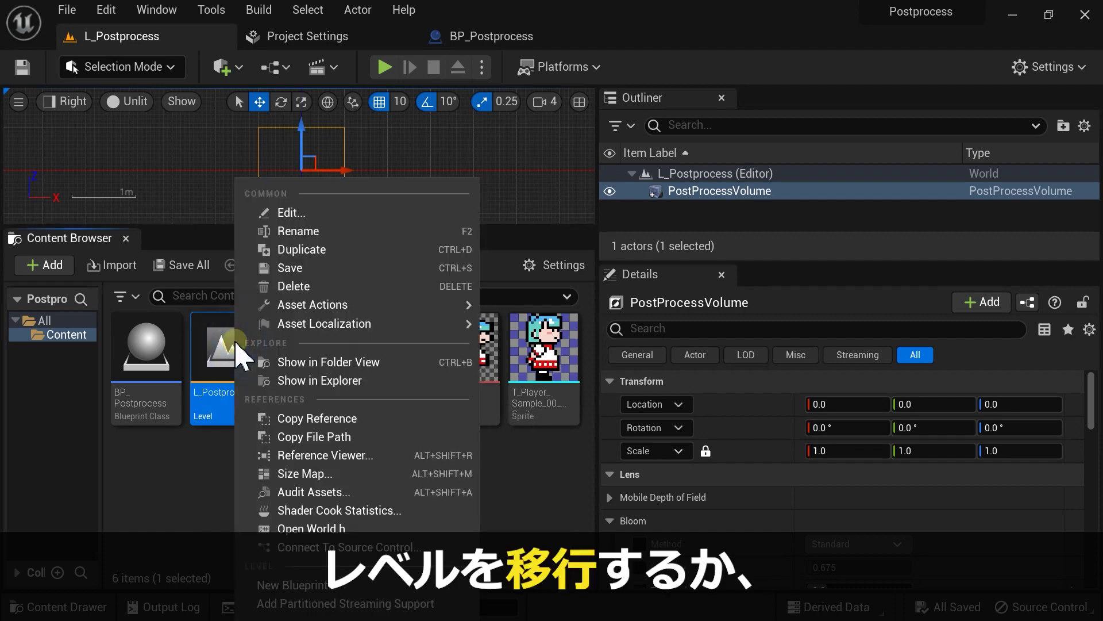
mouse_move(345, 307)
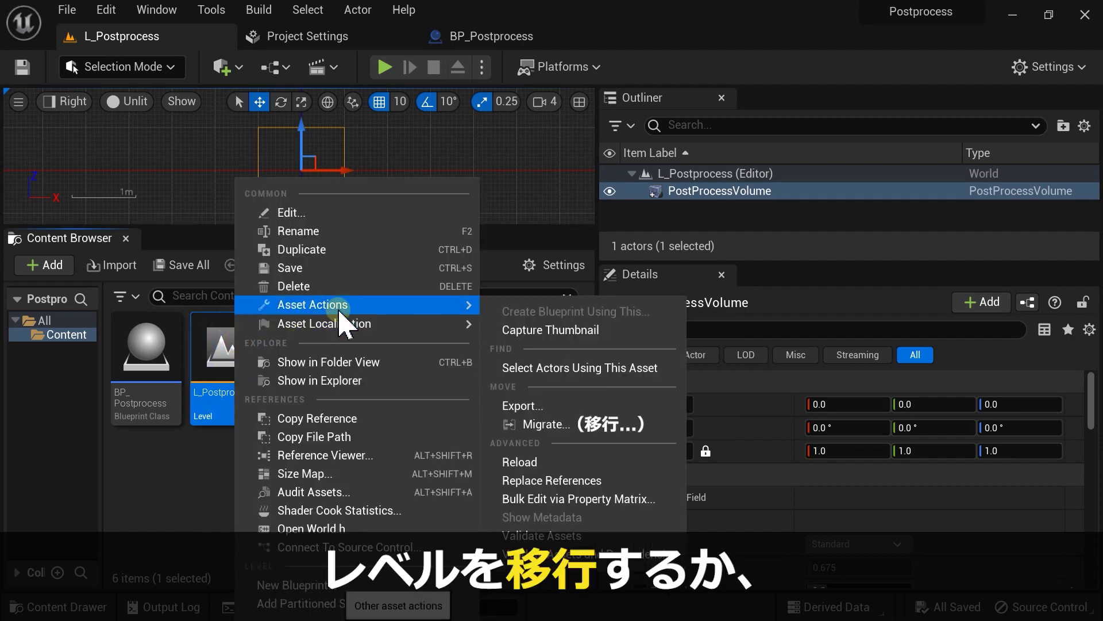
left_click(598, 432)
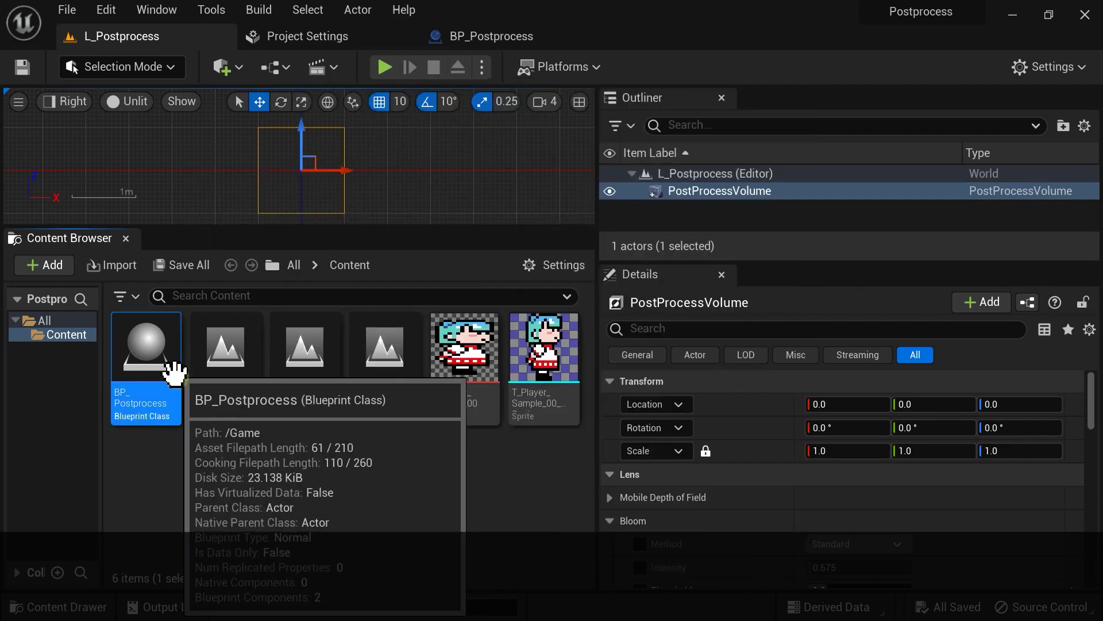
Run Asset Actions > Migrate on BP_Postprocess to list it for copying to another project.
right_click(148, 348)
mouse_move(216, 344)
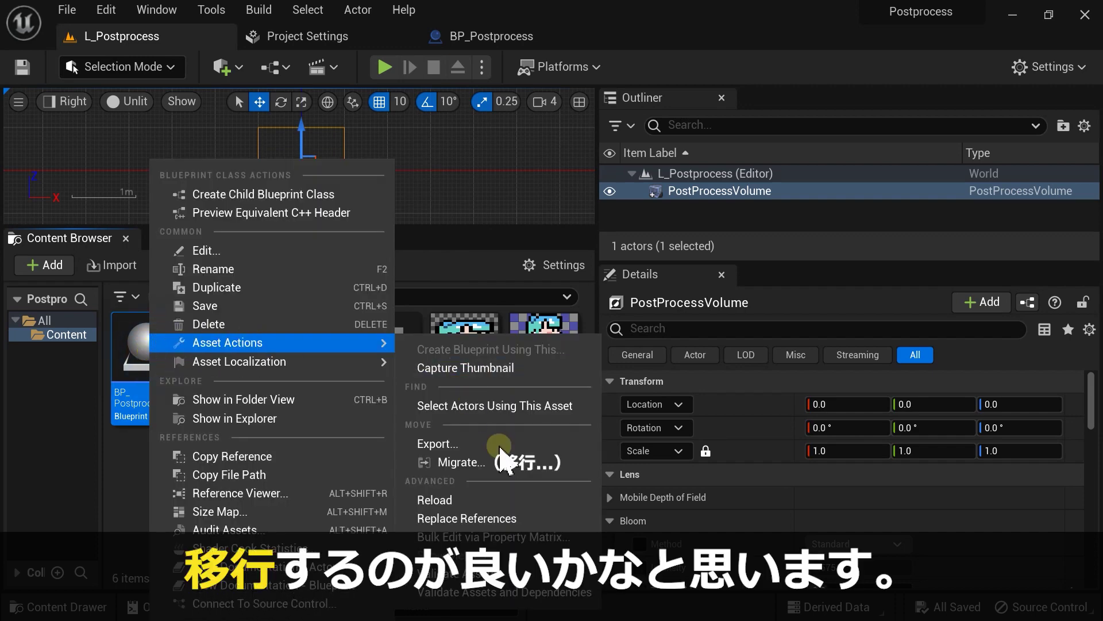
left_click(510, 469)
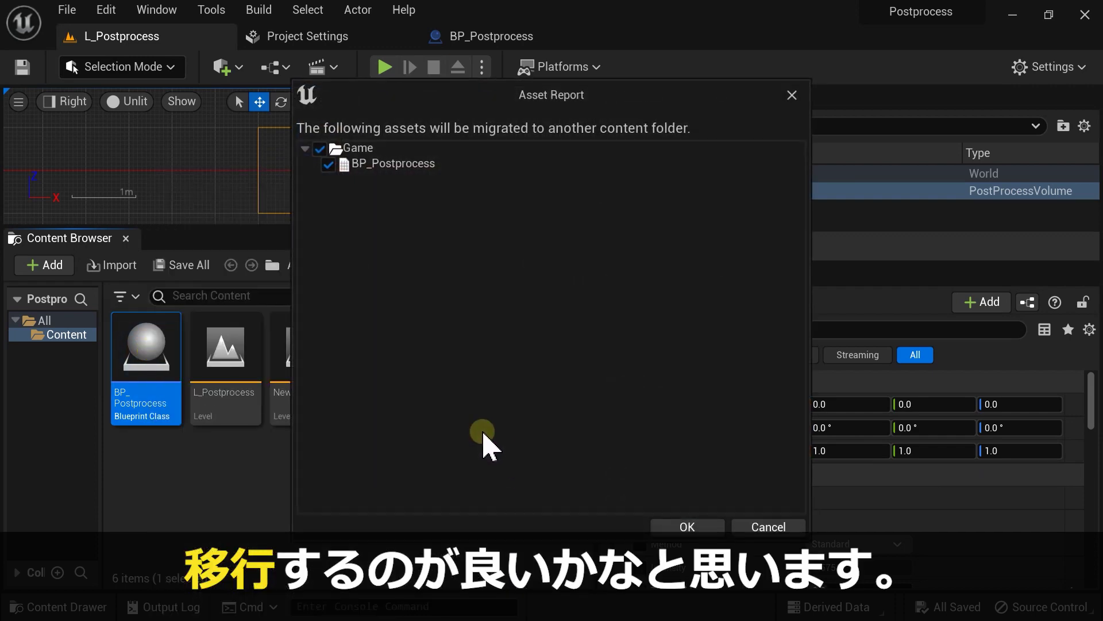